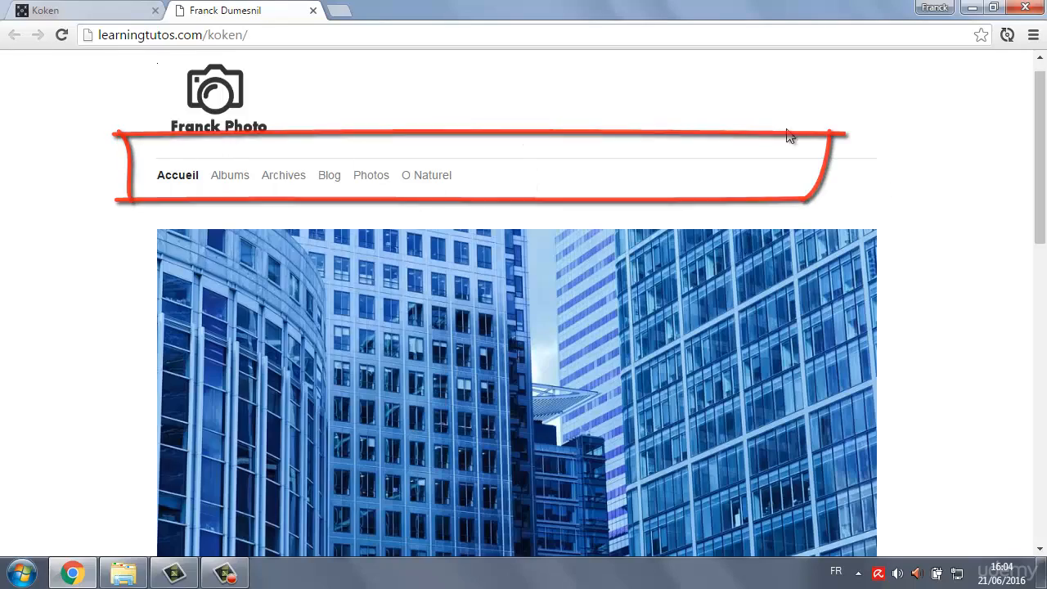
Examine the live site, then the Footer link group and its matching links at the end of the site preview.
left_click_drag(1039, 158, 1041, 278)
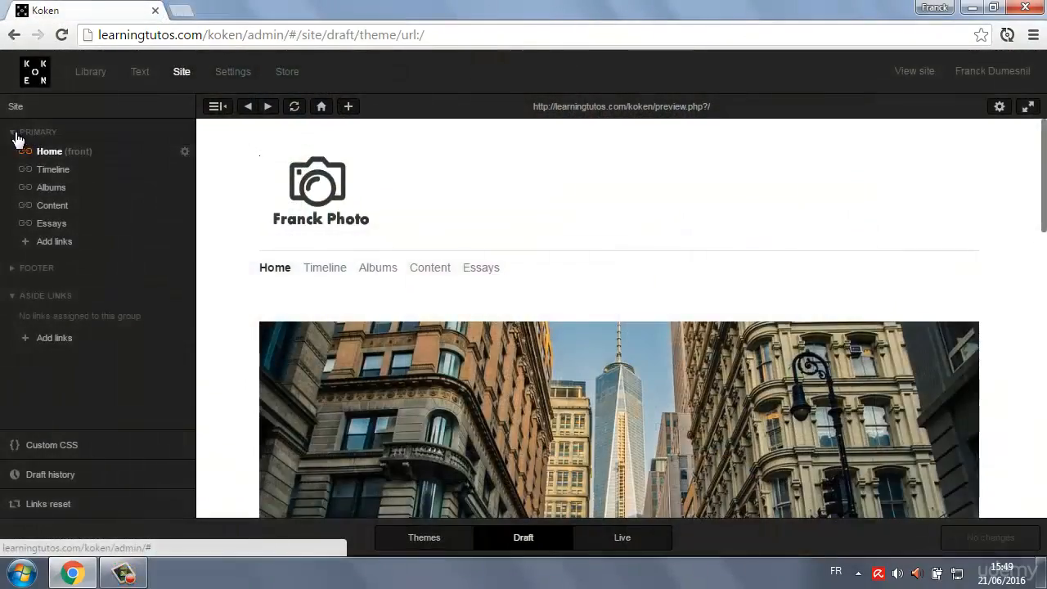
left_click(17, 137)
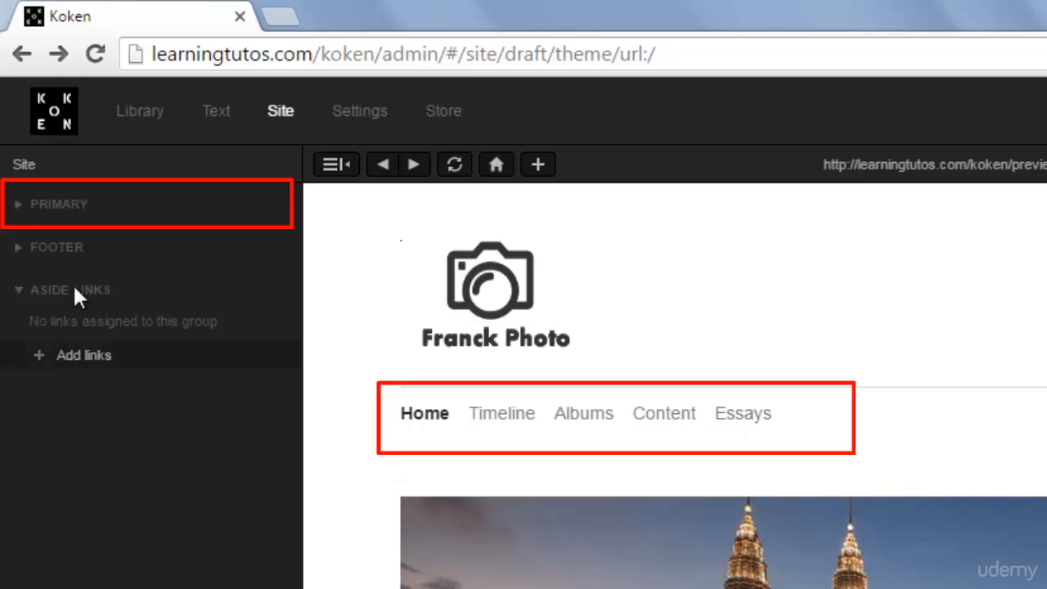
left_click(16, 247)
scroll(723, 385, "down", 10)
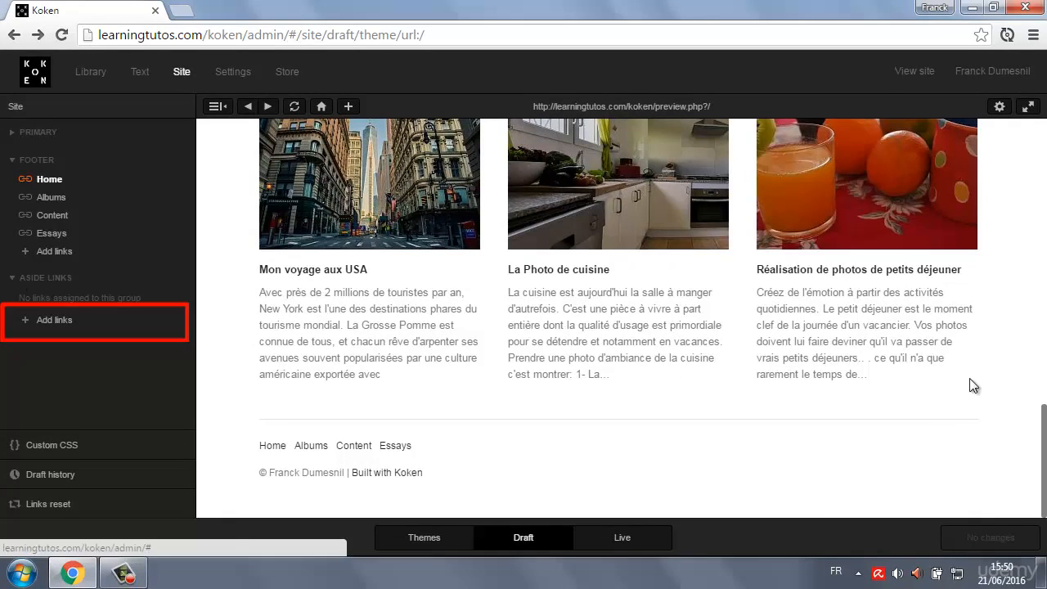
left_click_drag(1043, 440, 1043, 149)
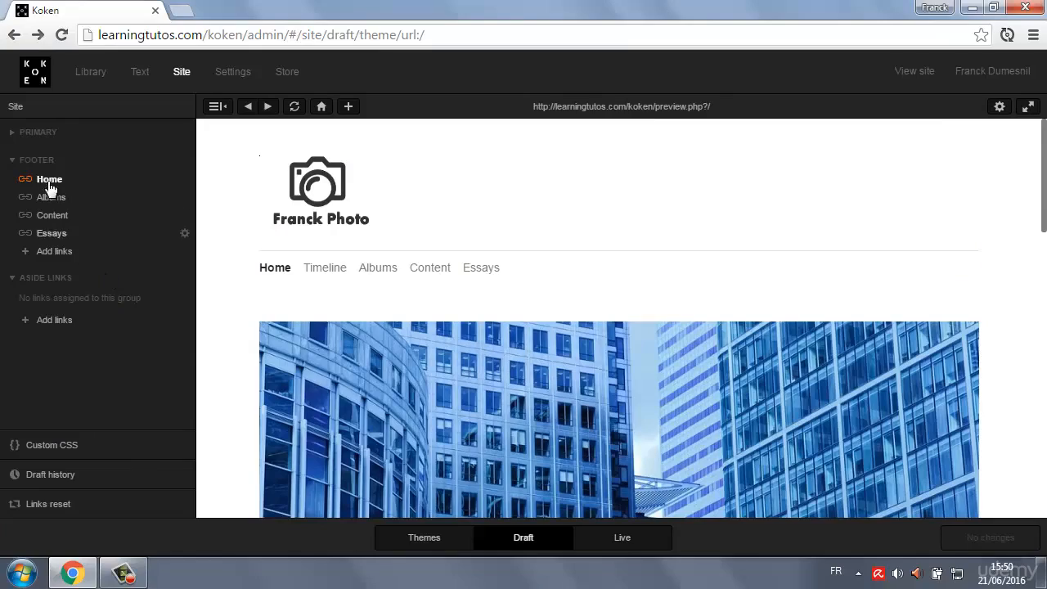
left_click(13, 168)
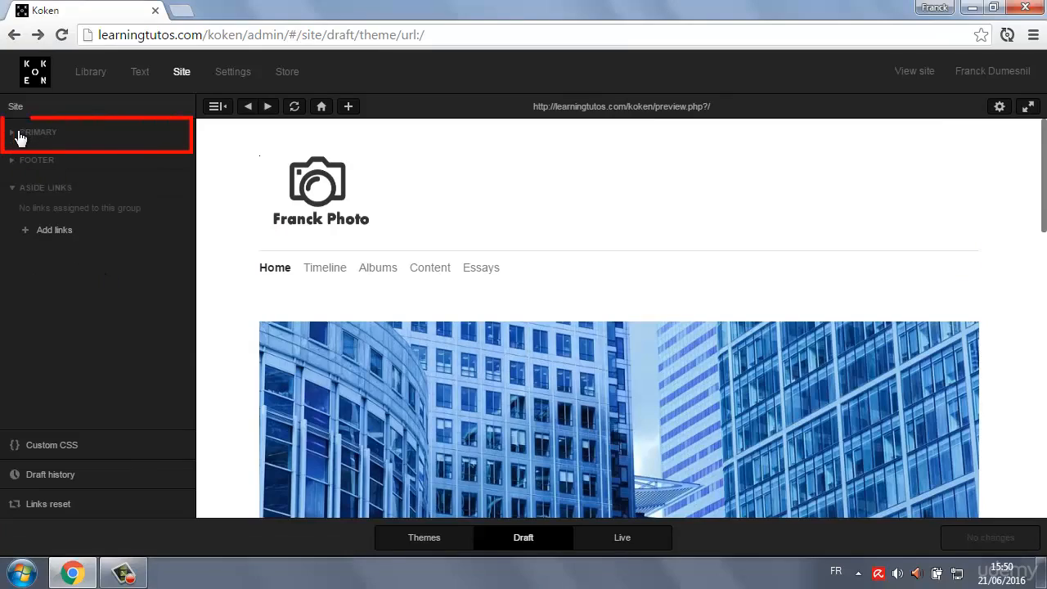
Relabel the Primary group's Home link as Accueil and compare the live site with the draft.
left_click(17, 132)
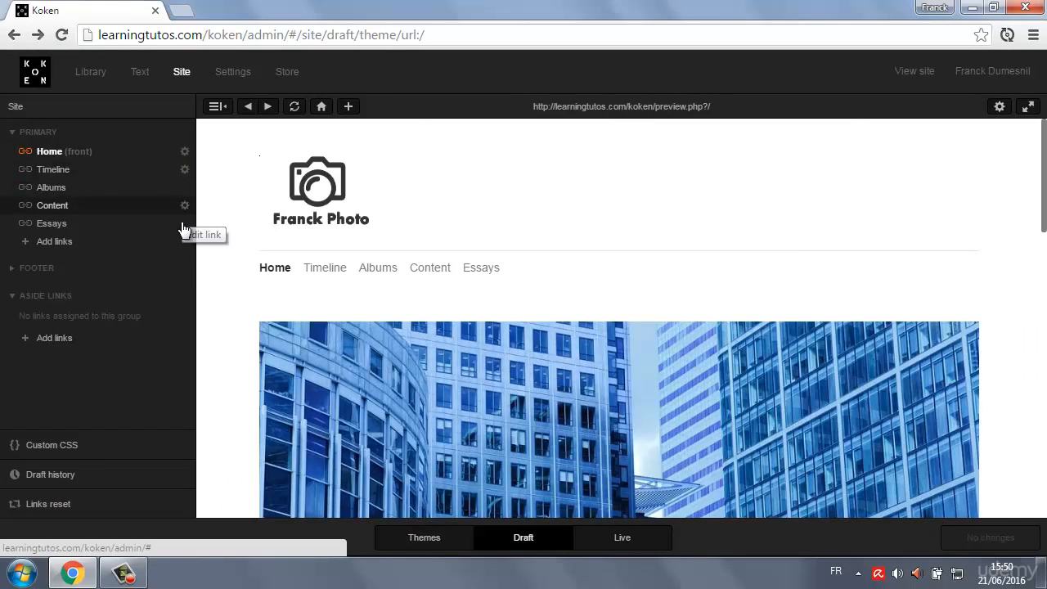
left_click(184, 153)
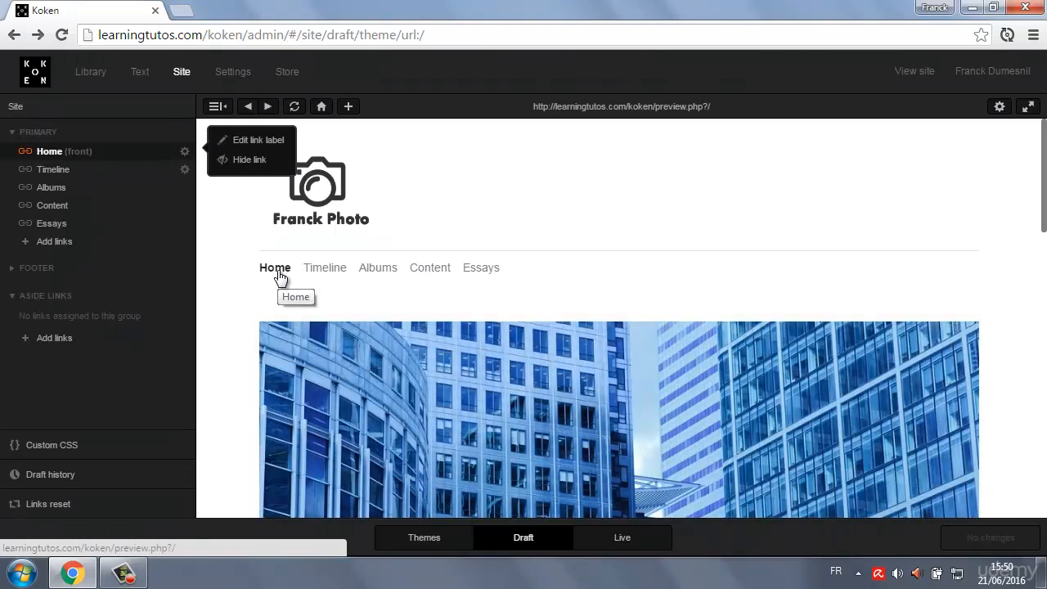
left_click(254, 140)
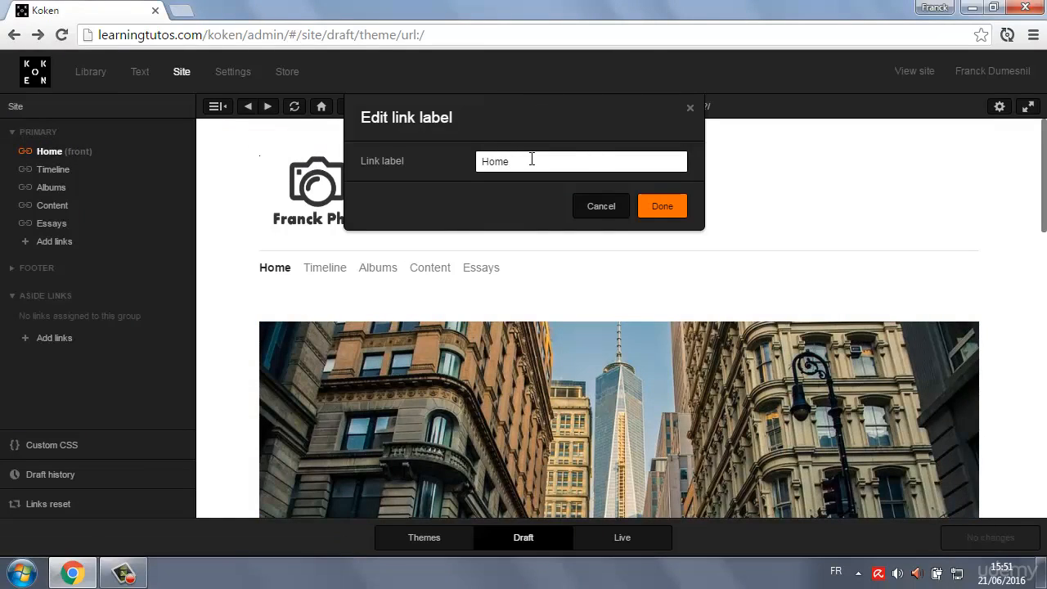
type("A")
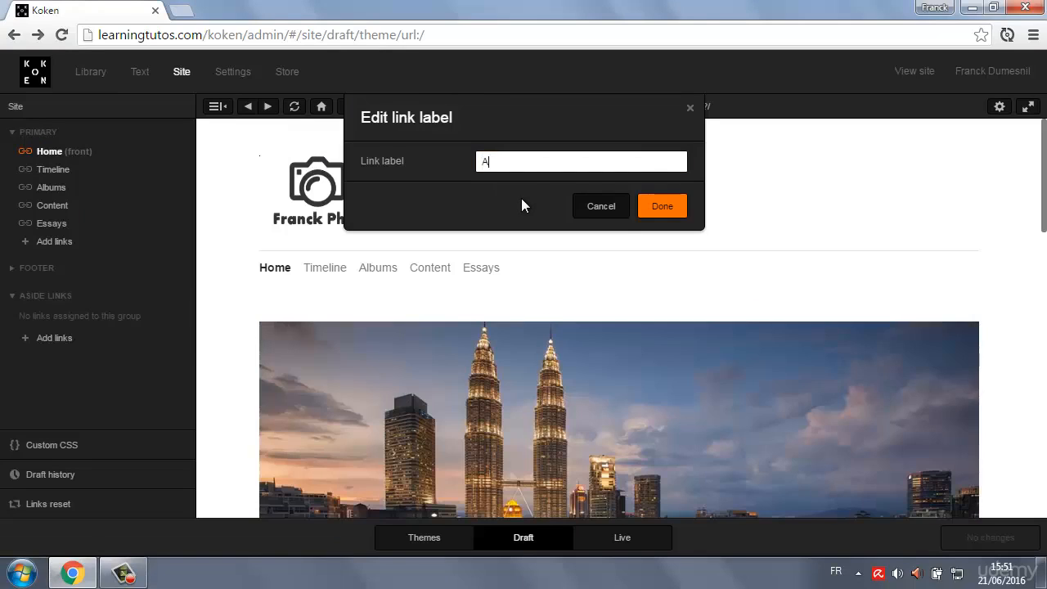
type("ccueil")
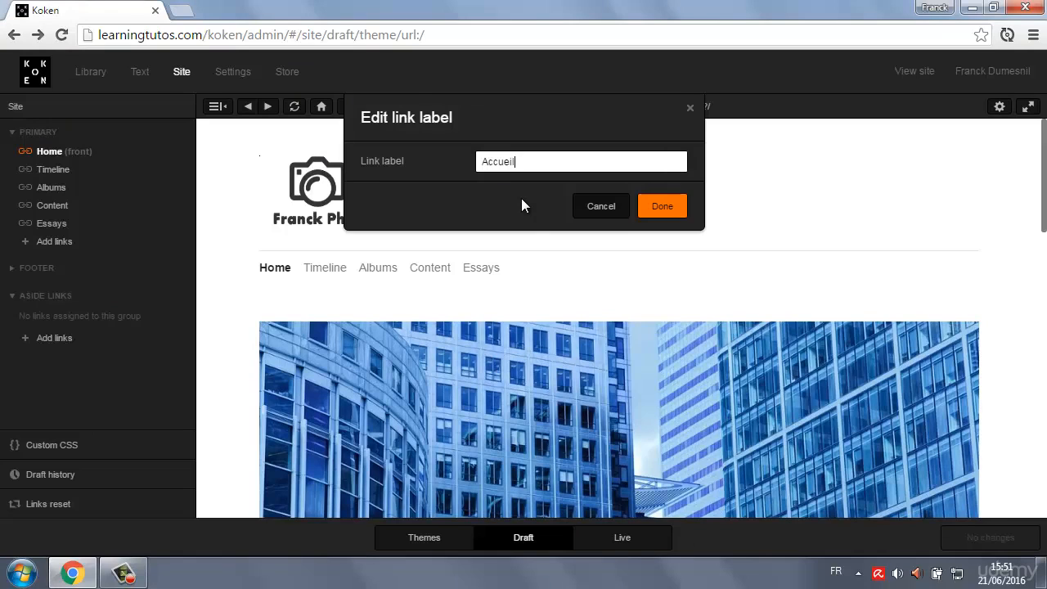
left_click(663, 208)
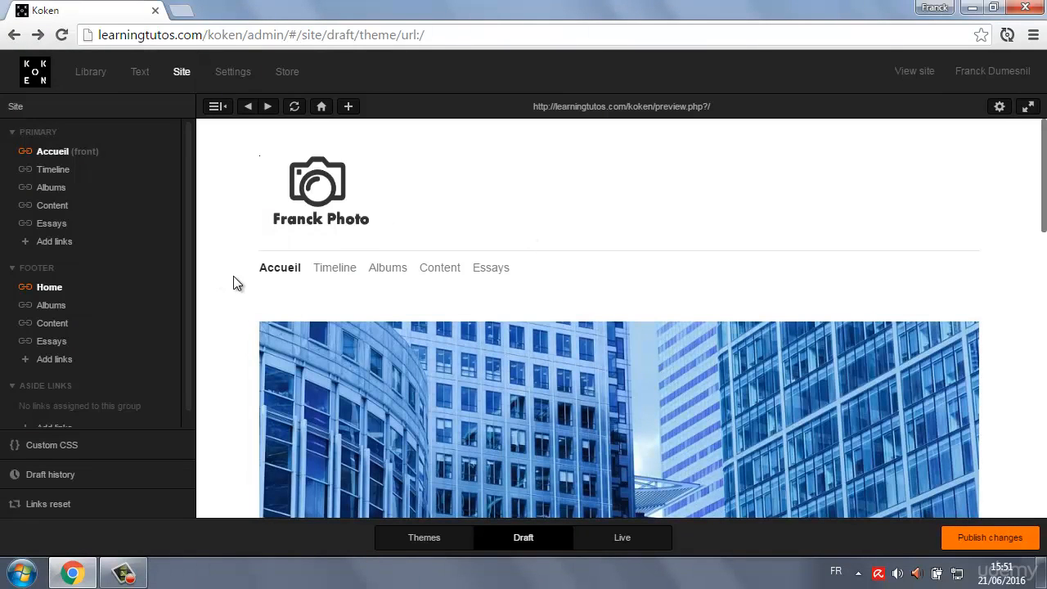
left_click(622, 539)
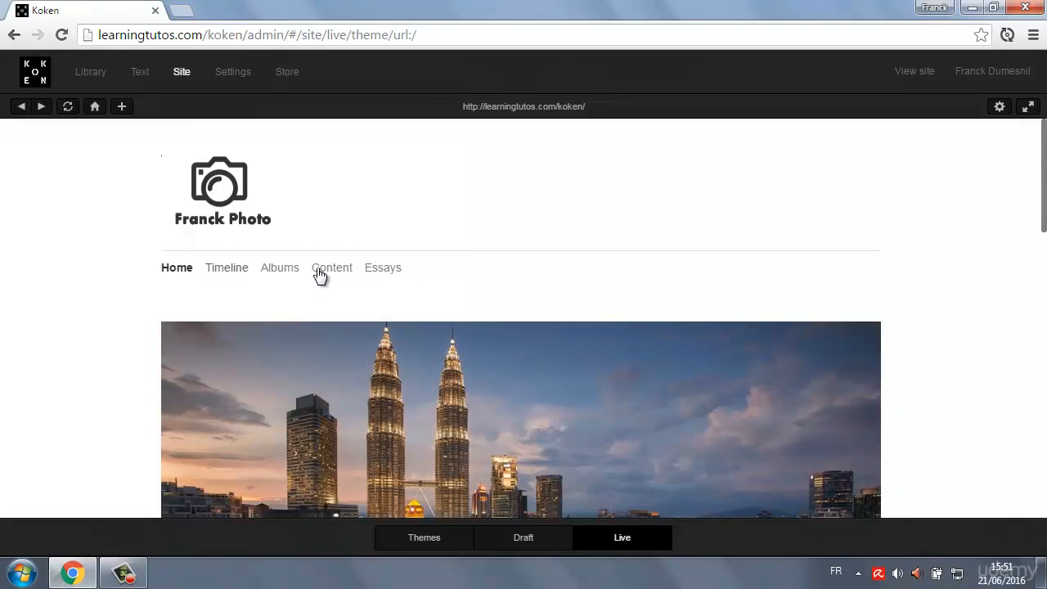
left_click(530, 538)
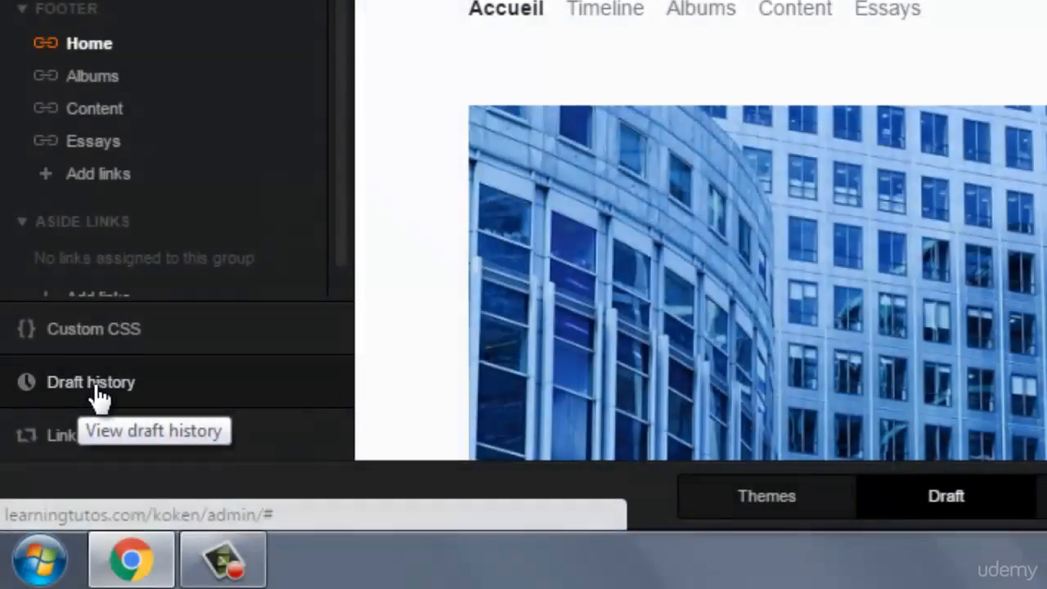
Revert the Elementary draft to the live site from the draft history, discarding all unpublished edits.
left_click(92, 394)
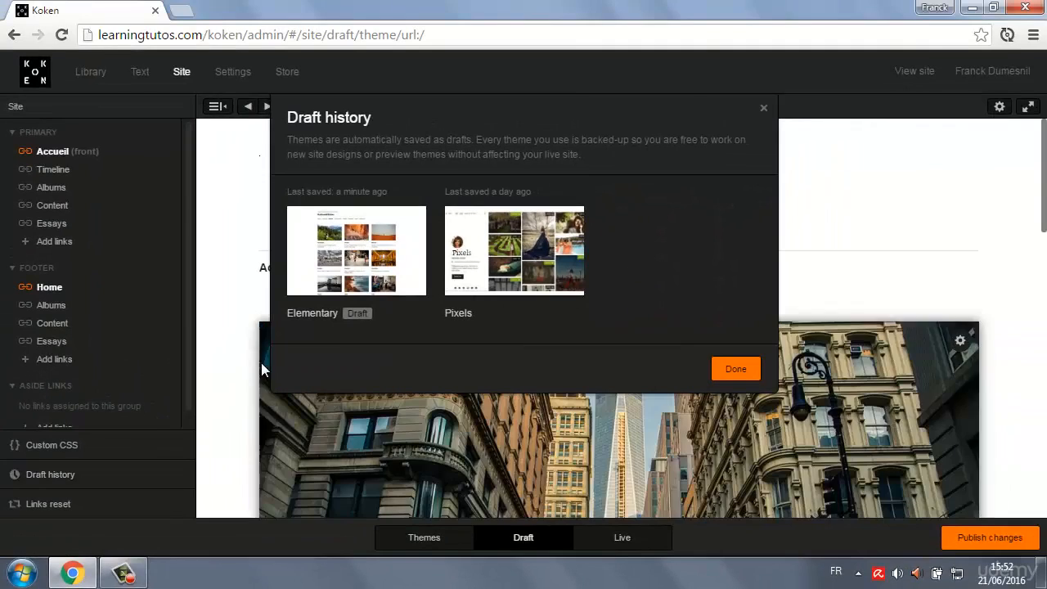
mouse_move(399, 223)
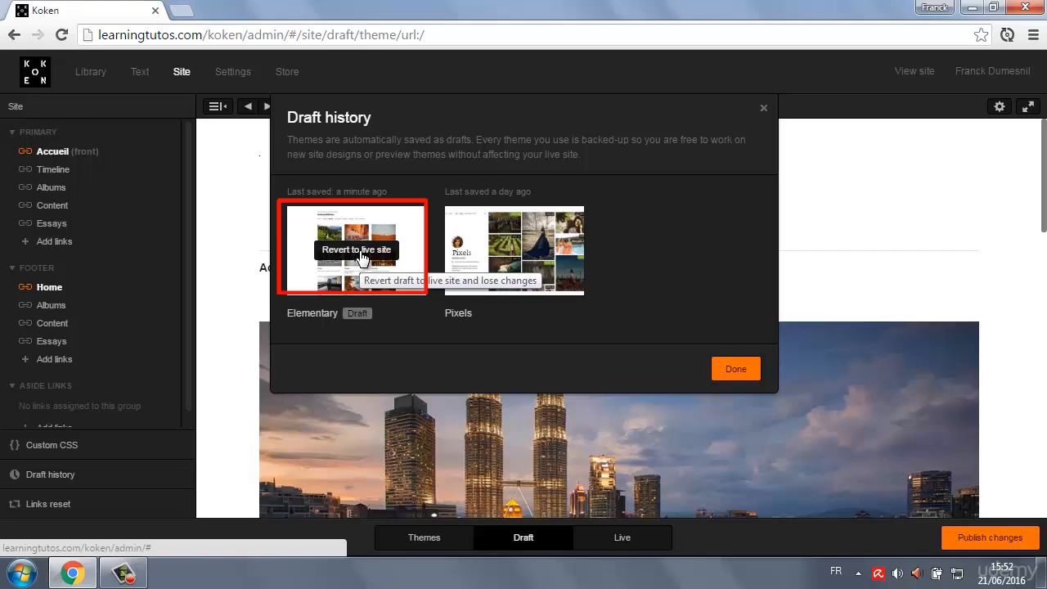
left_click(360, 253)
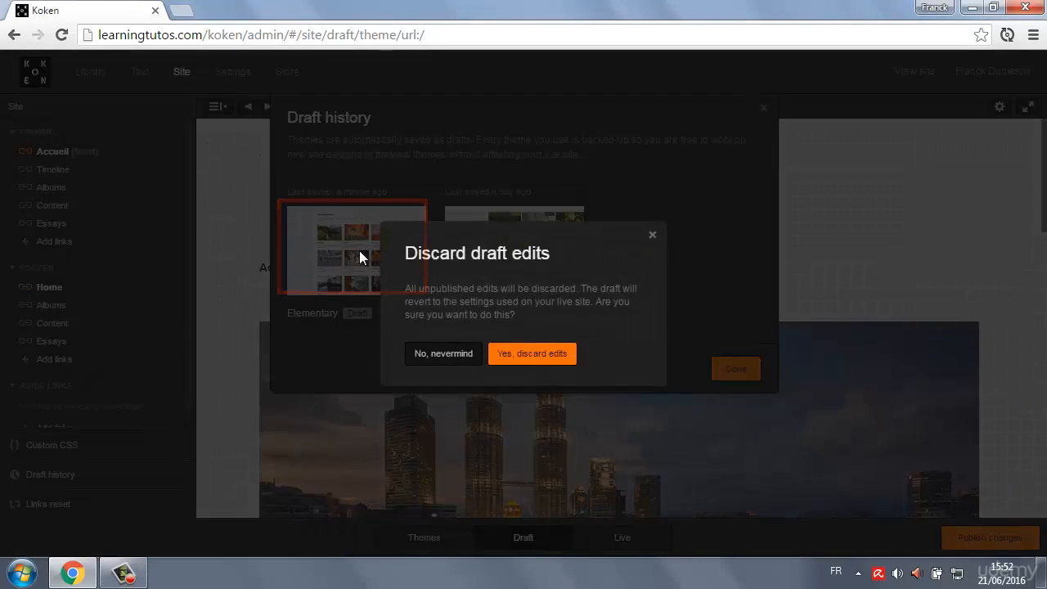
left_click(515, 354)
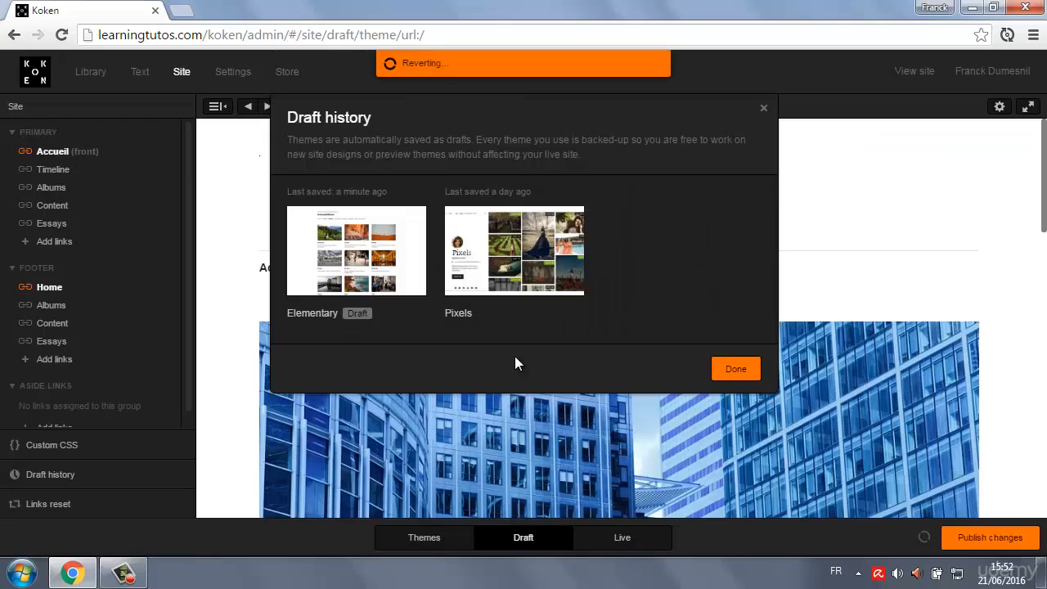
left_click(730, 369)
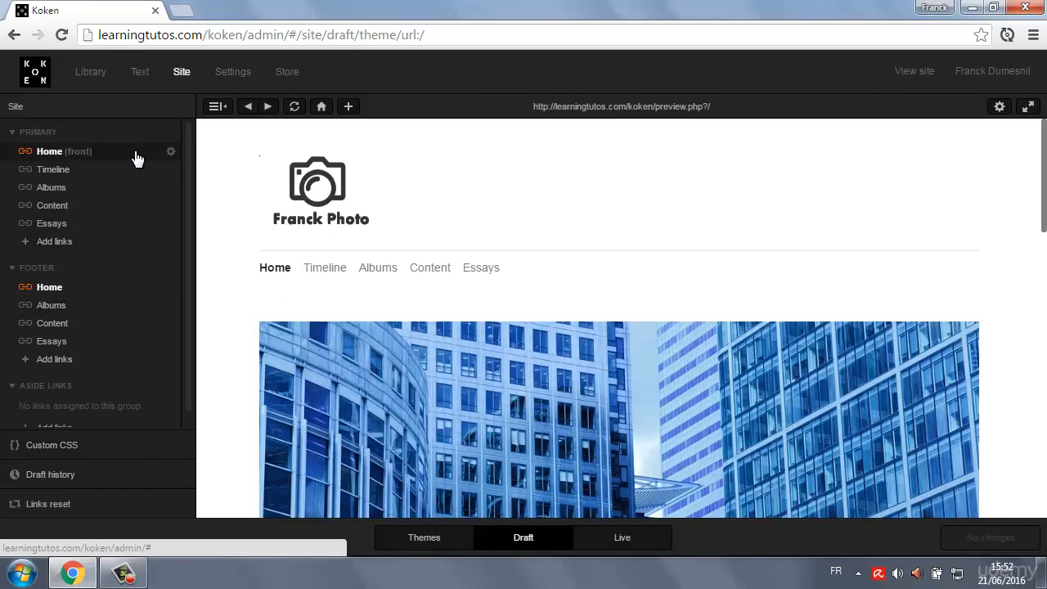
Change the label of the Home link in the Primary group to Accueil.
left_click(171, 152)
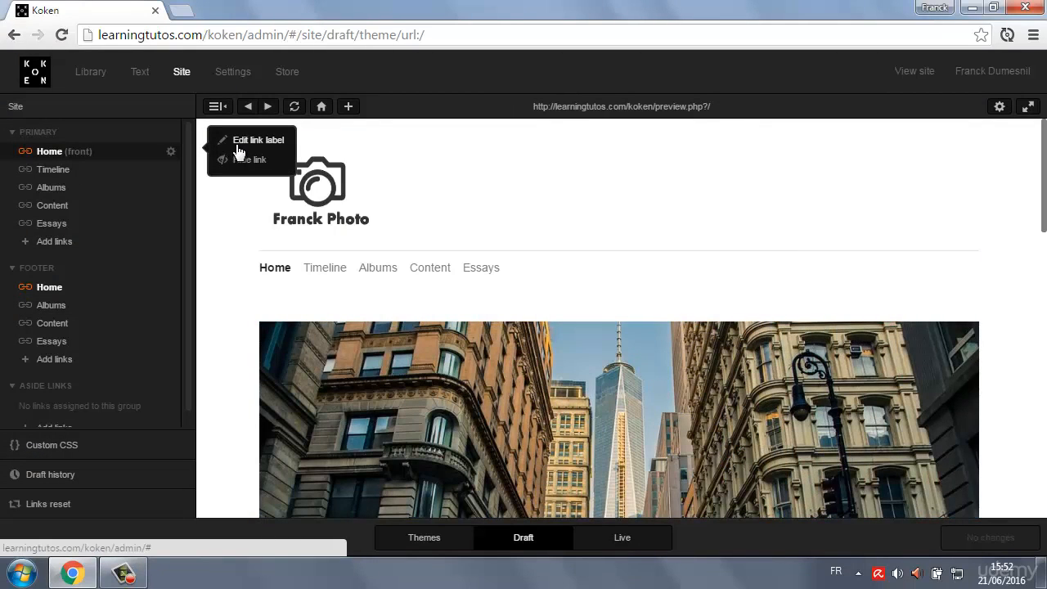
left_click(256, 141)
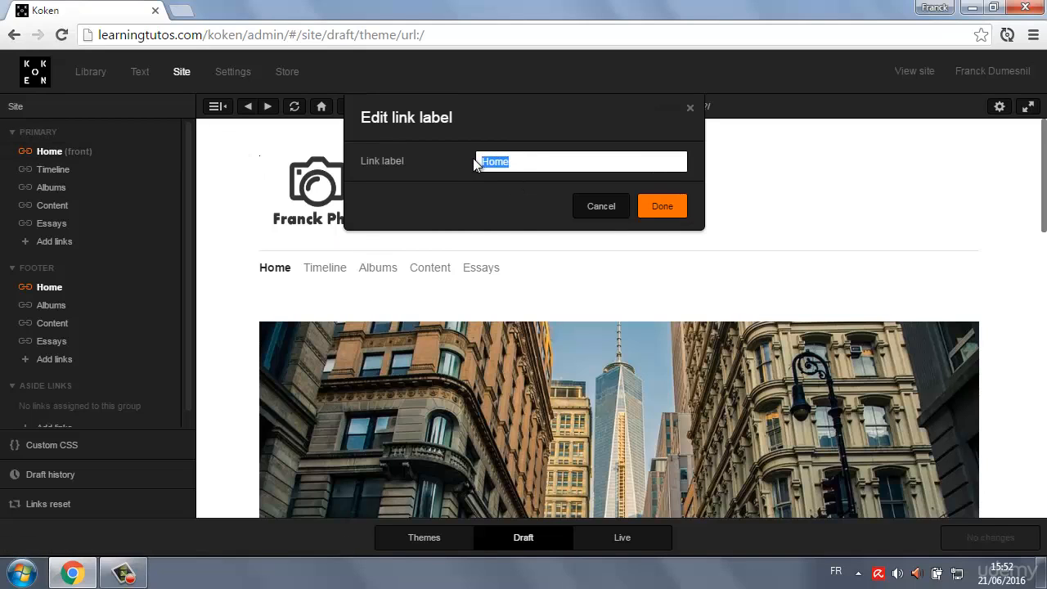
type("Accueil")
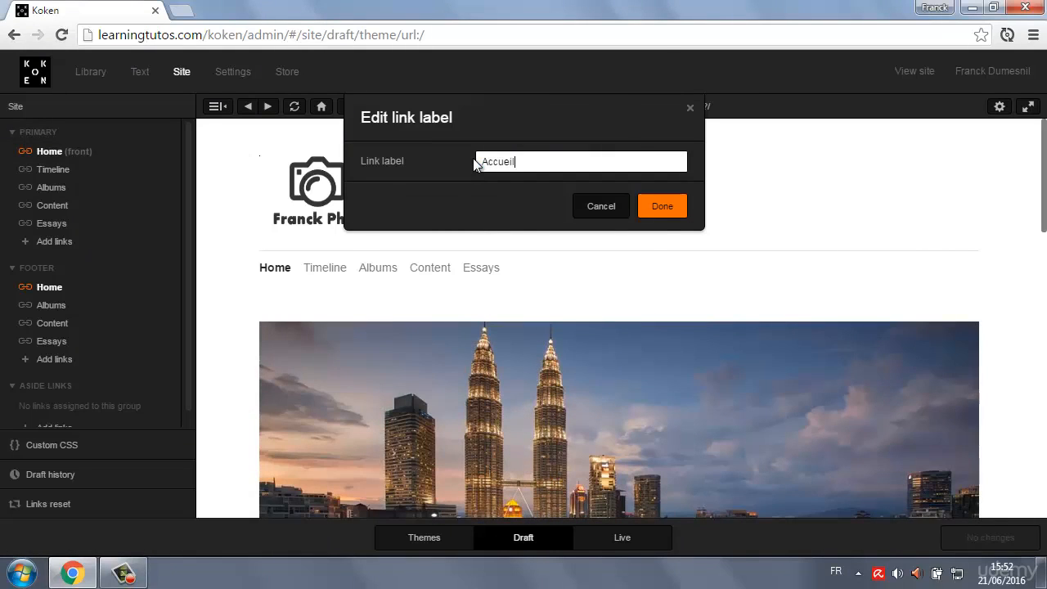
key("Return")
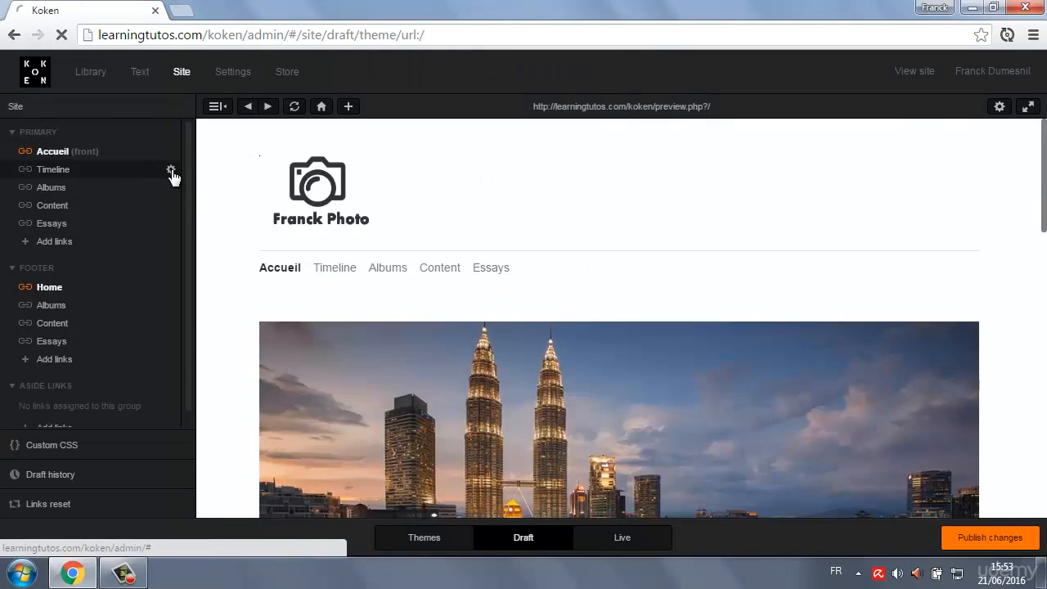
Change the label of the Timeline link in the Primary group to Archives.
left_click(172, 175)
left_click(246, 147)
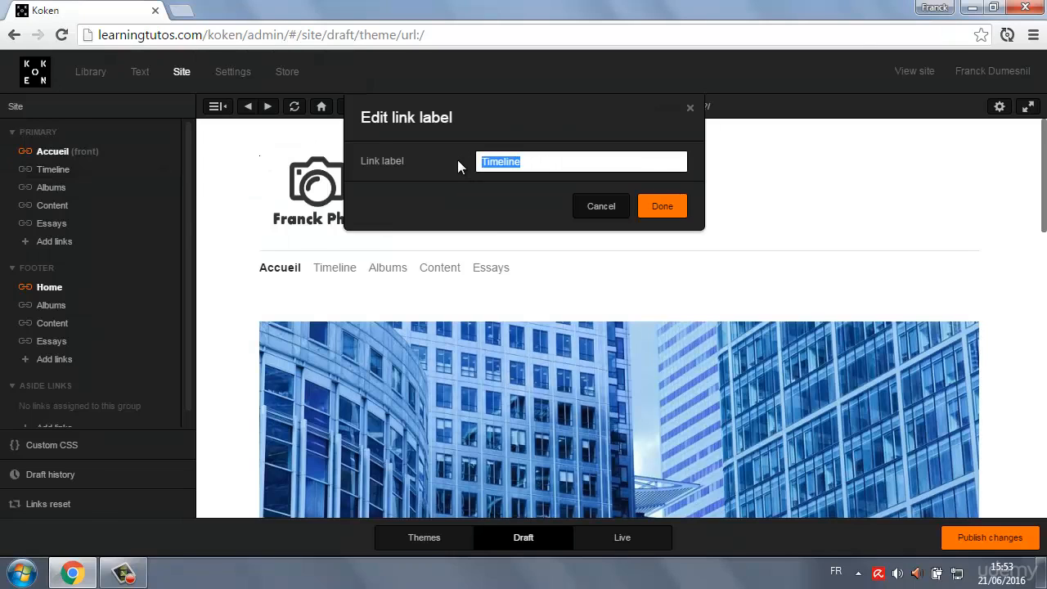
type("Archives")
left_click(662, 207)
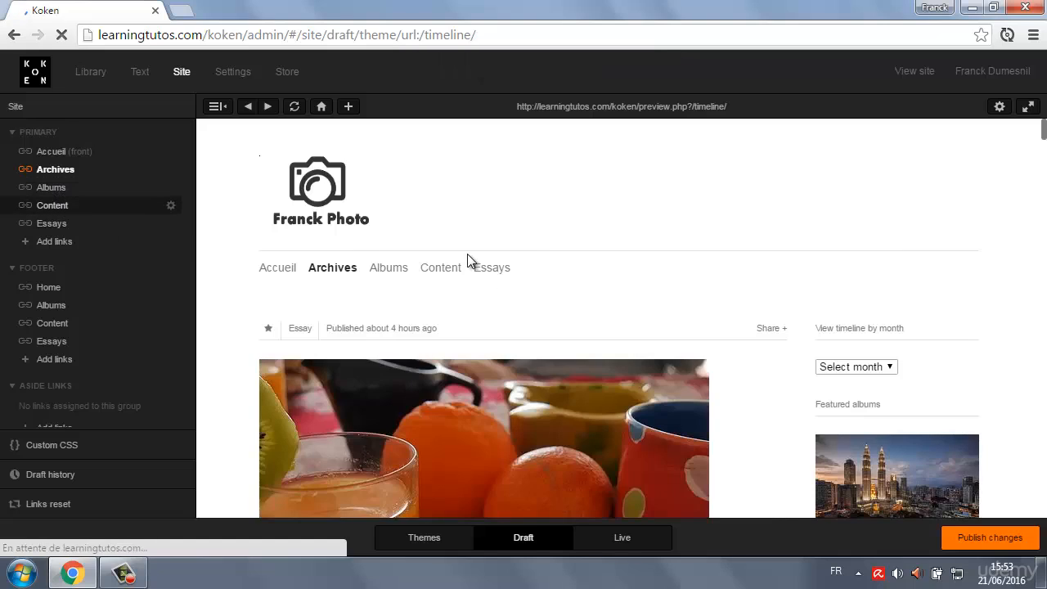
Change the label of the Content link in the Primary group to Photos and open that page in the preview.
left_click(171, 206)
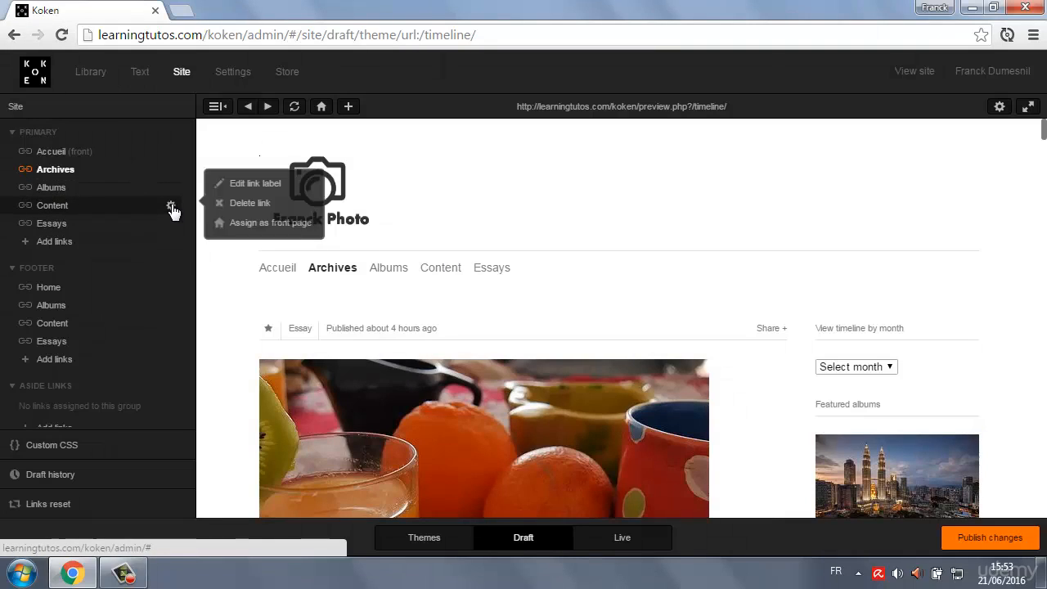
left_click(258, 186)
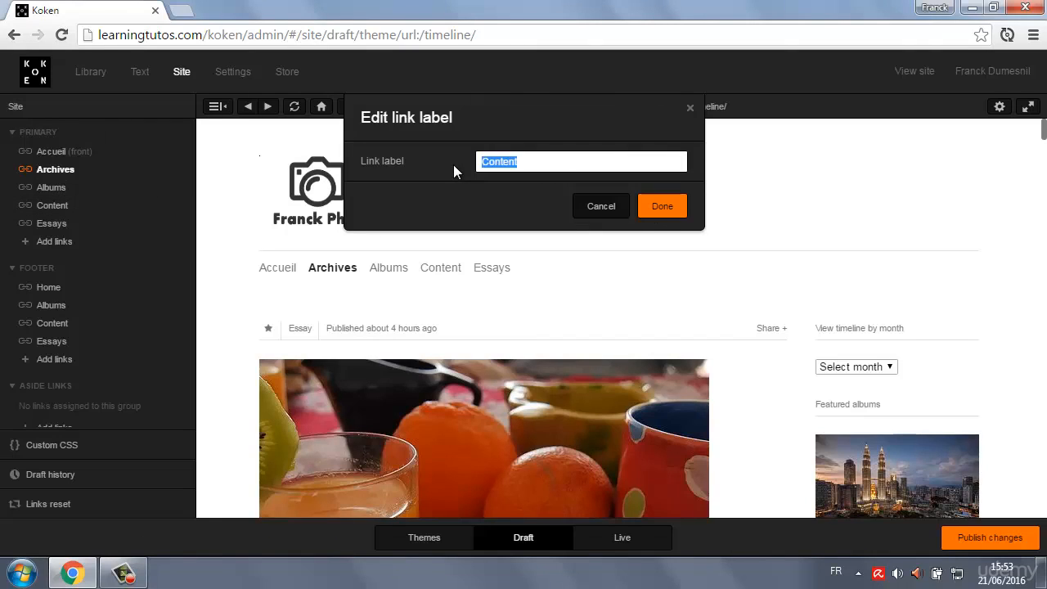
type("Photos")
left_click(662, 208)
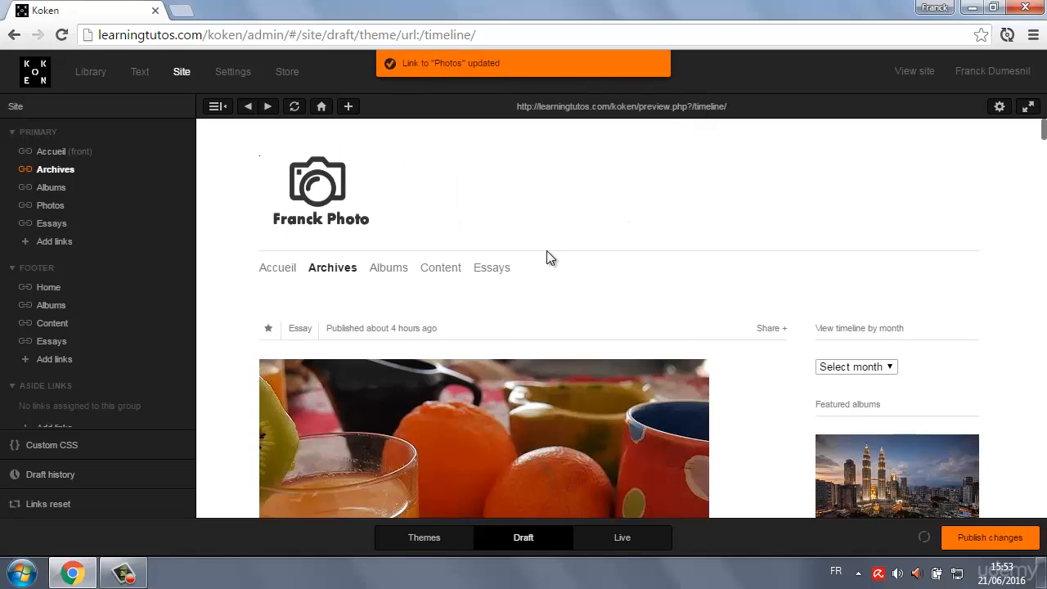
left_click(443, 272)
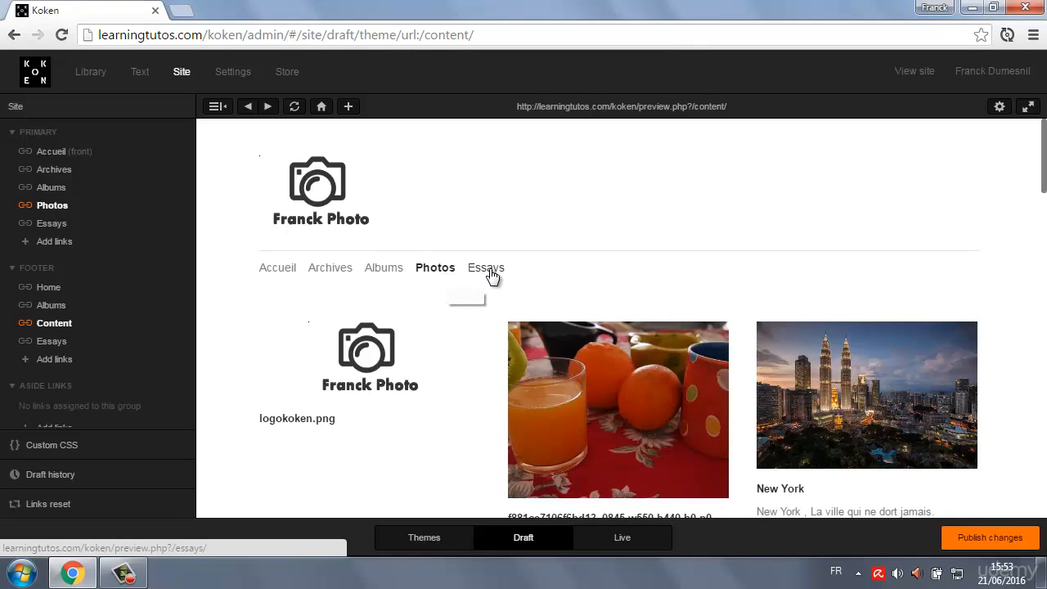
Change the label of the Essays link in the Primary group to Blog.
left_click(171, 225)
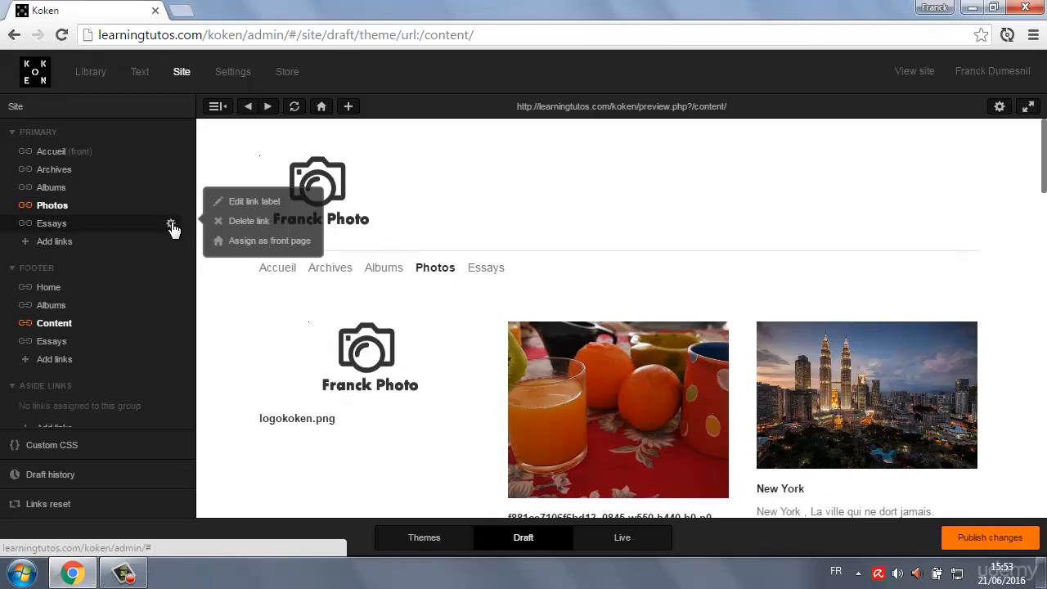
left_click(235, 209)
type("Blog")
left_click(665, 206)
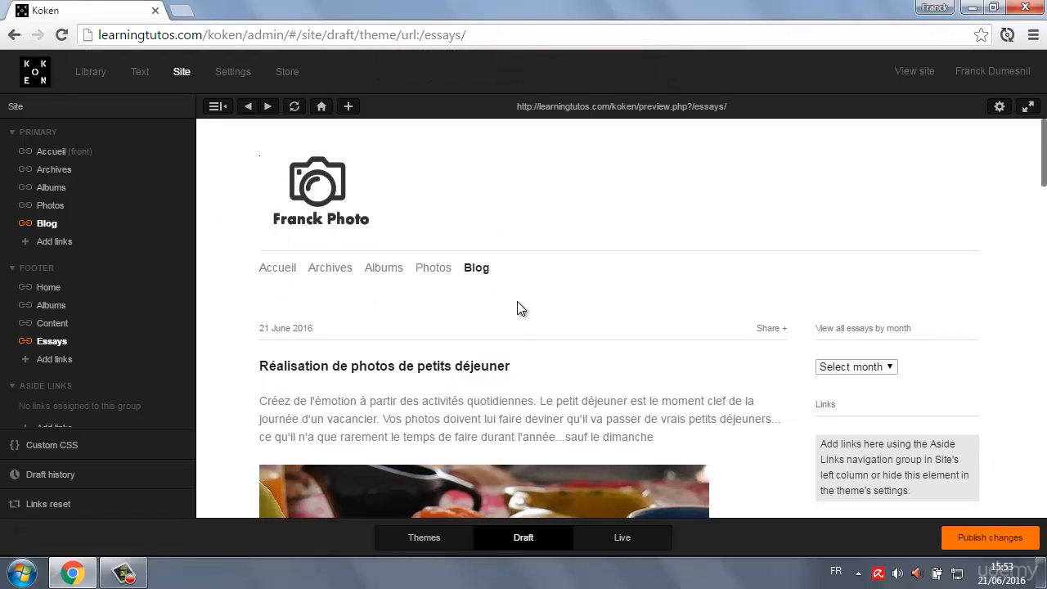
Reorder the Primary links, placing Albums directly above Archives and Blog directly above Photos.
left_click(432, 433)
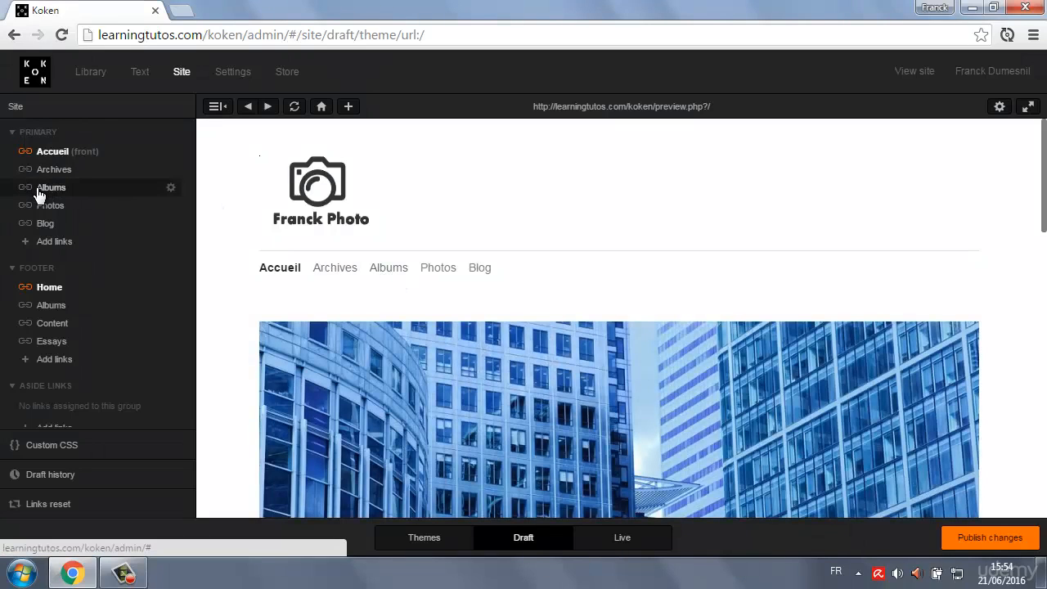
left_click_drag(39, 193, 42, 166)
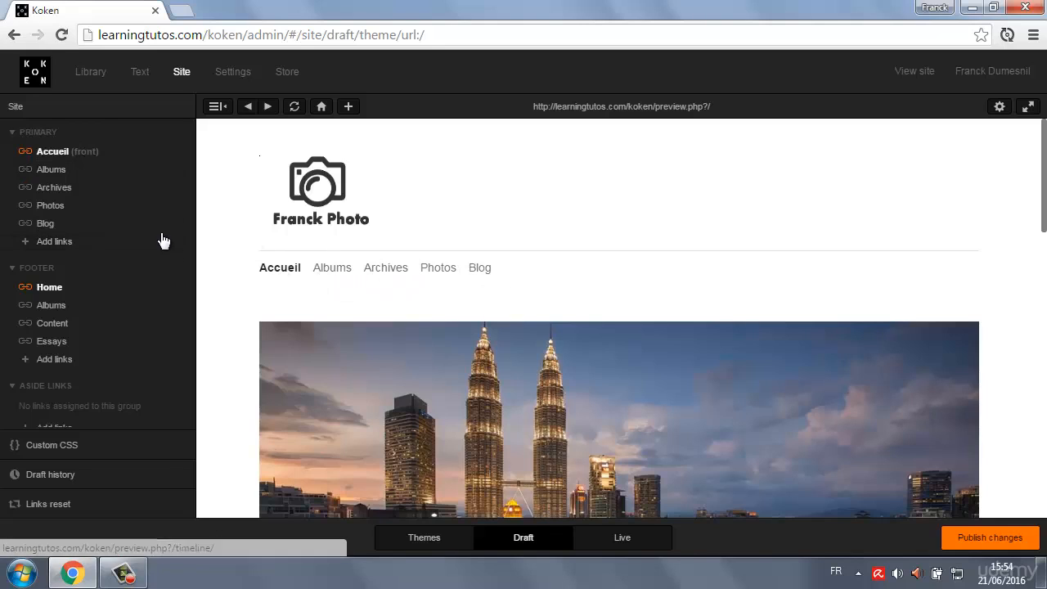
left_click_drag(44, 226, 47, 205)
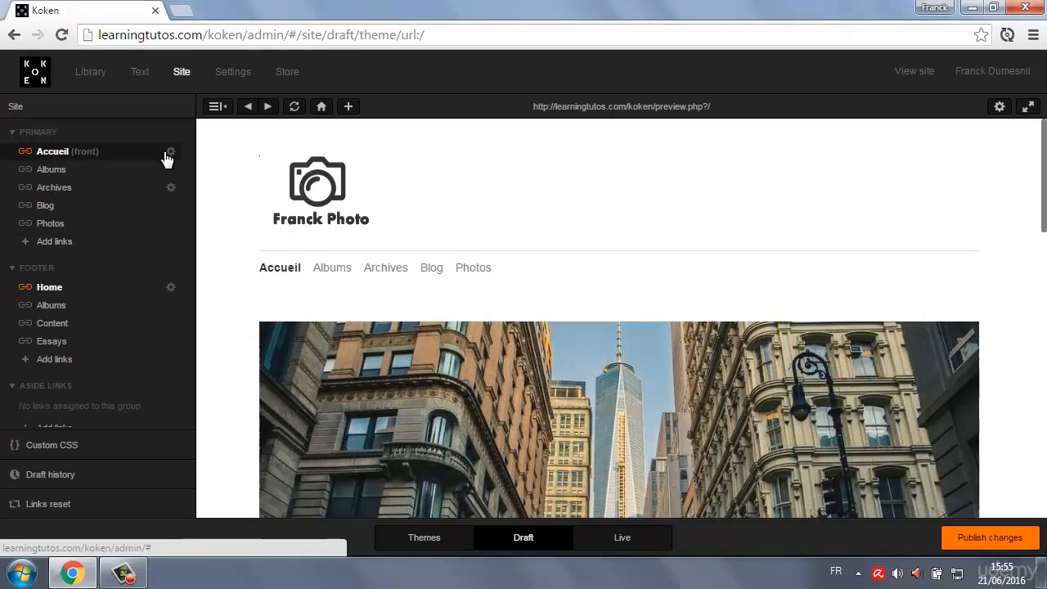
Hide the Accueil front-page link in the Primary navigation group.
left_click(170, 152)
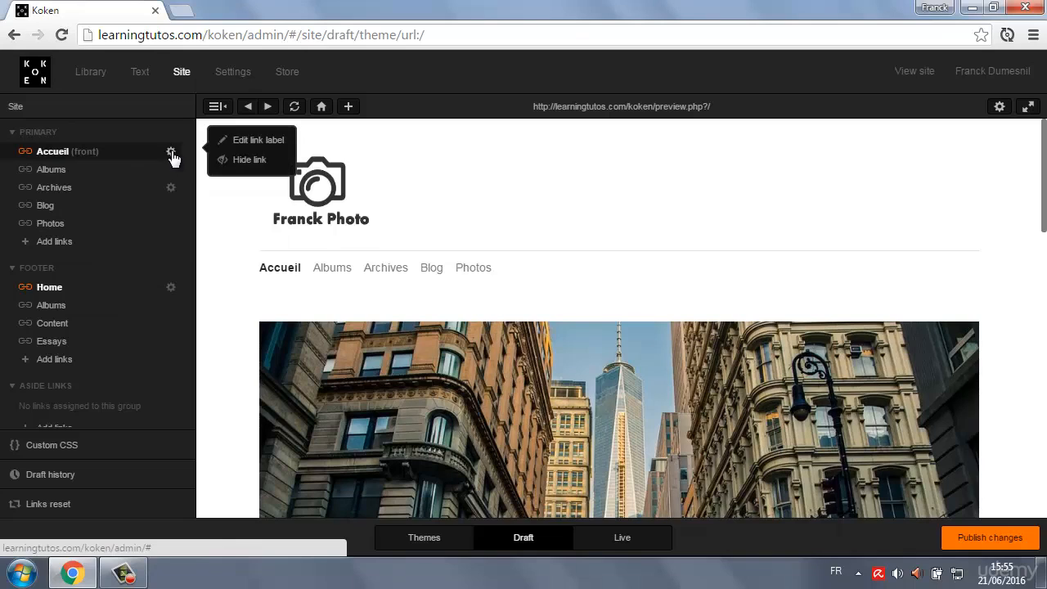
left_click(250, 160)
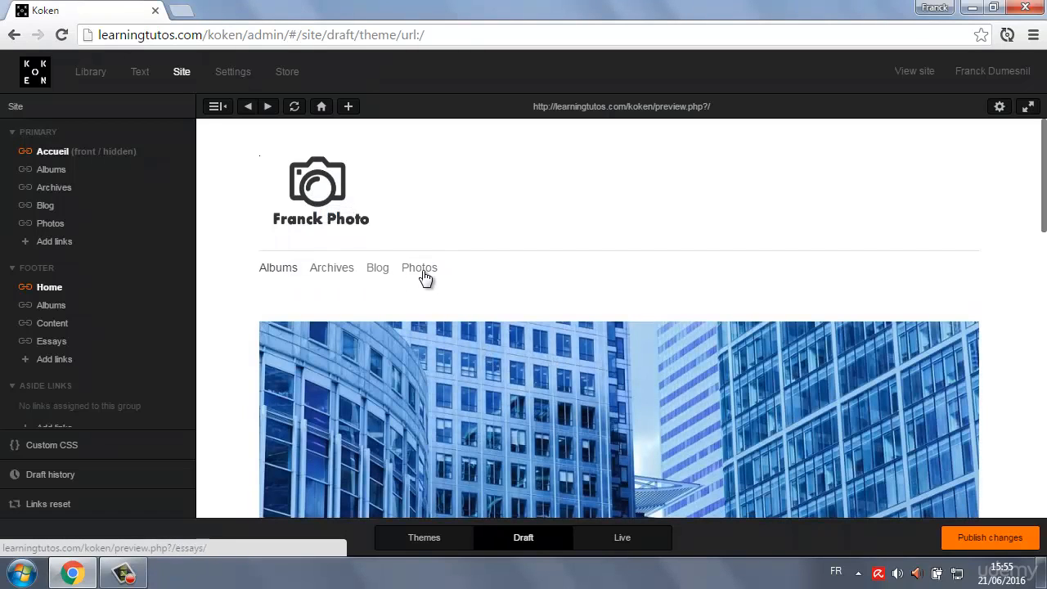
Make the hidden Accueil front-page link in the Primary navigation group visible again.
mouse_move(119, 149)
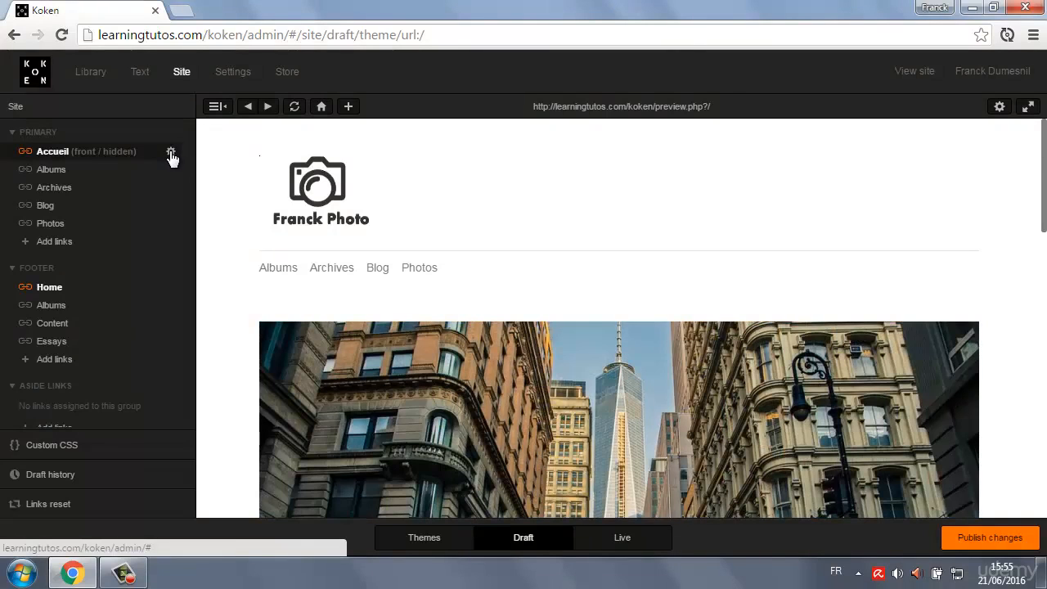
left_click(171, 155)
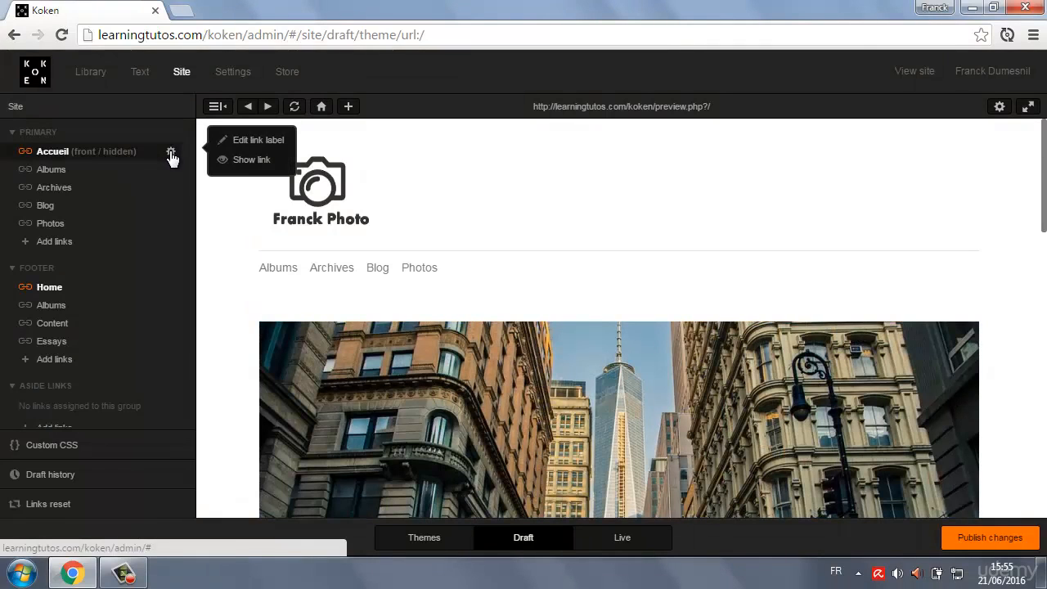
left_click(245, 159)
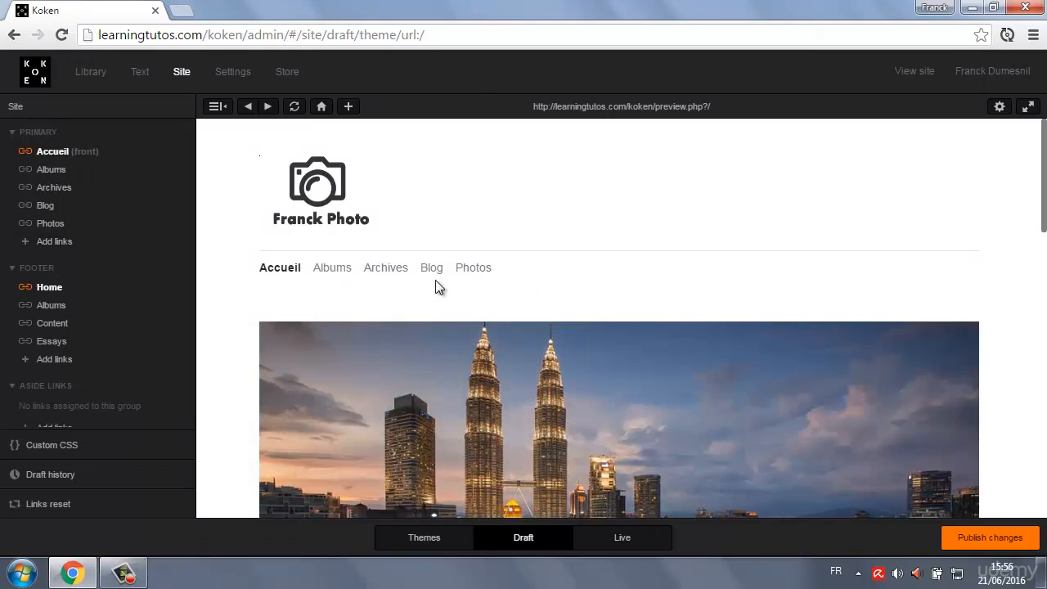
Open the link picker for the Primary group and examine its Collections, Templates and RSS sections, including the Content and Essays templates.
left_click(59, 243)
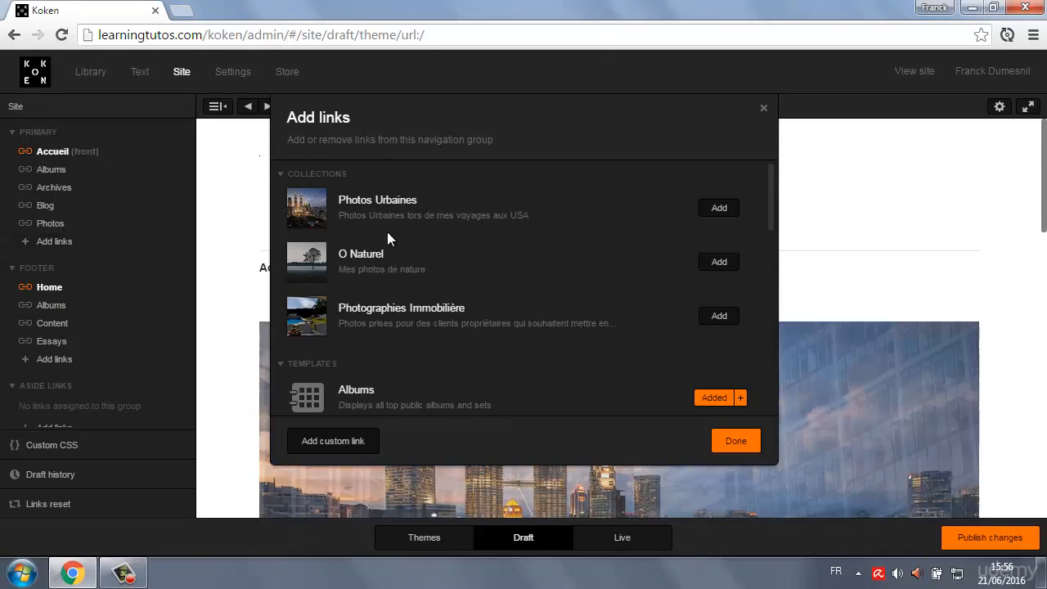
left_click(282, 179)
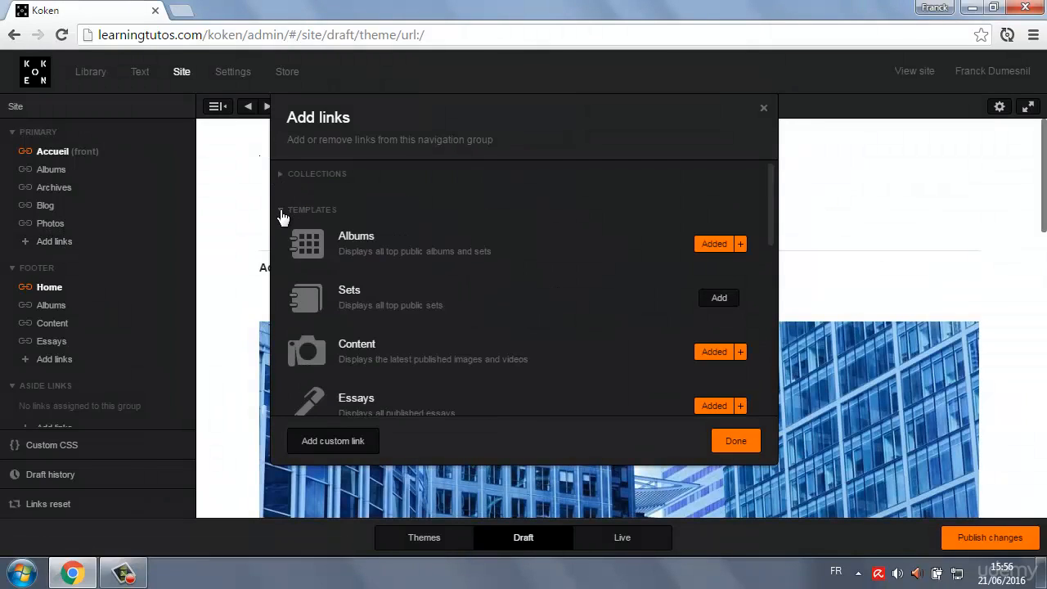
left_click(280, 211)
left_click(282, 249)
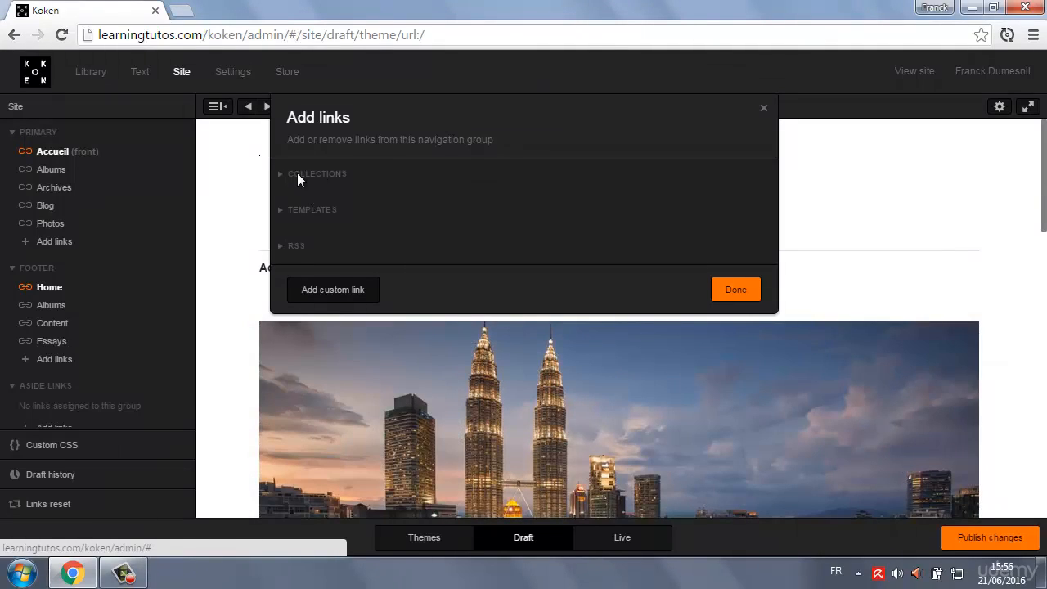
left_click(281, 215)
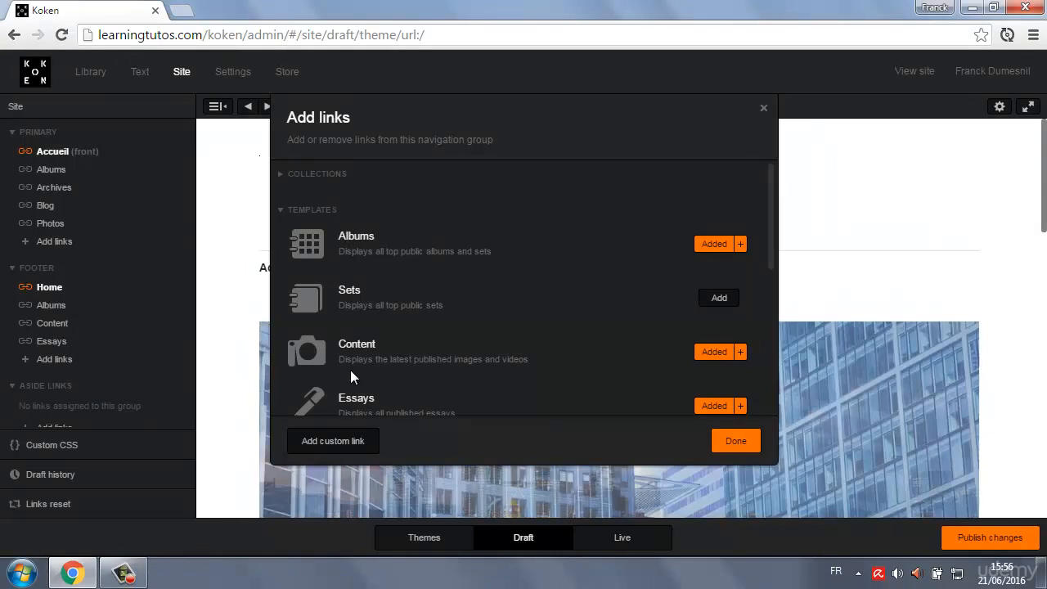
scroll(365, 342, "down", 4)
scroll(368, 342, "up", 5)
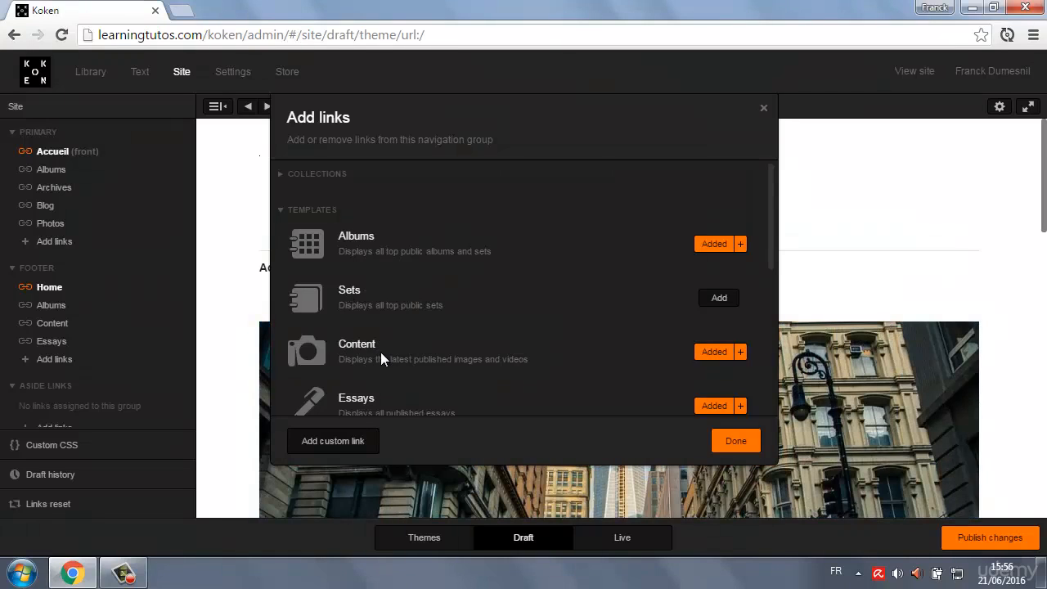
scroll(380, 352, "down", 2)
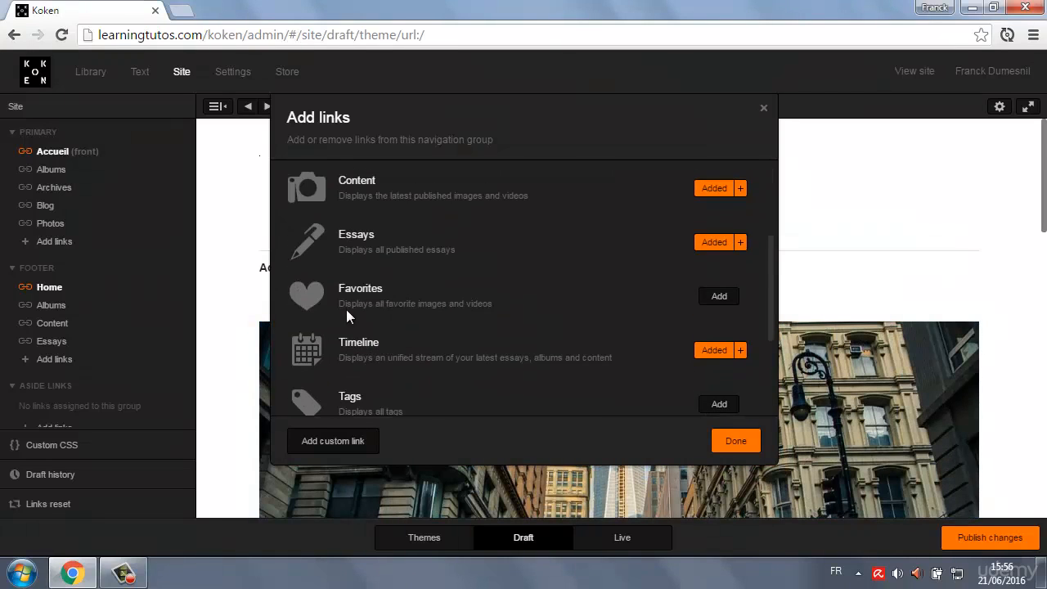
double_click(357, 238)
left_click(390, 241)
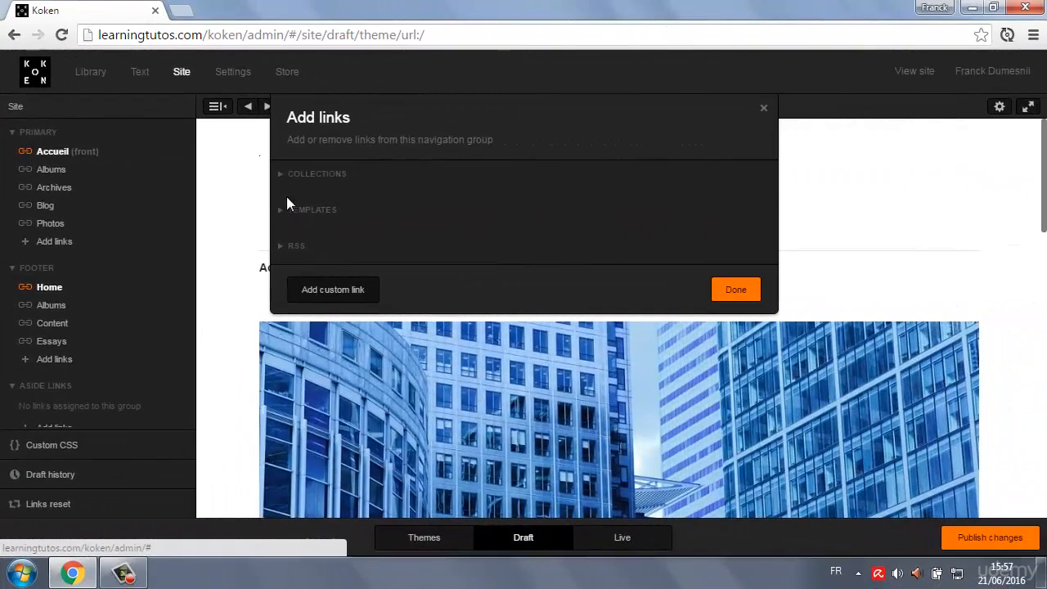
Add the O Naturel collection to the Primary group and view its album page in the preview.
left_click(284, 175)
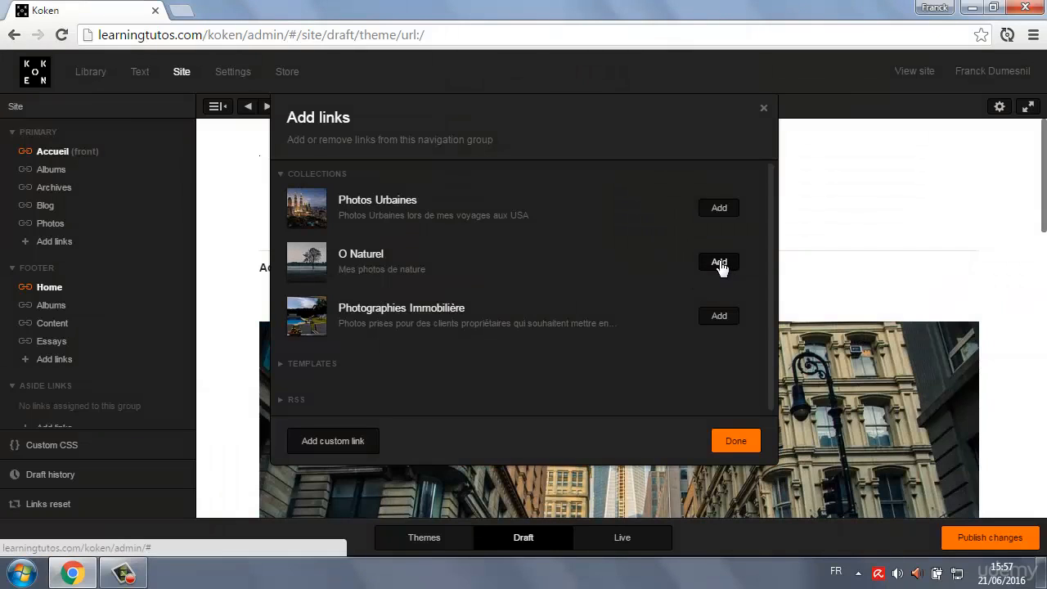
left_click(719, 262)
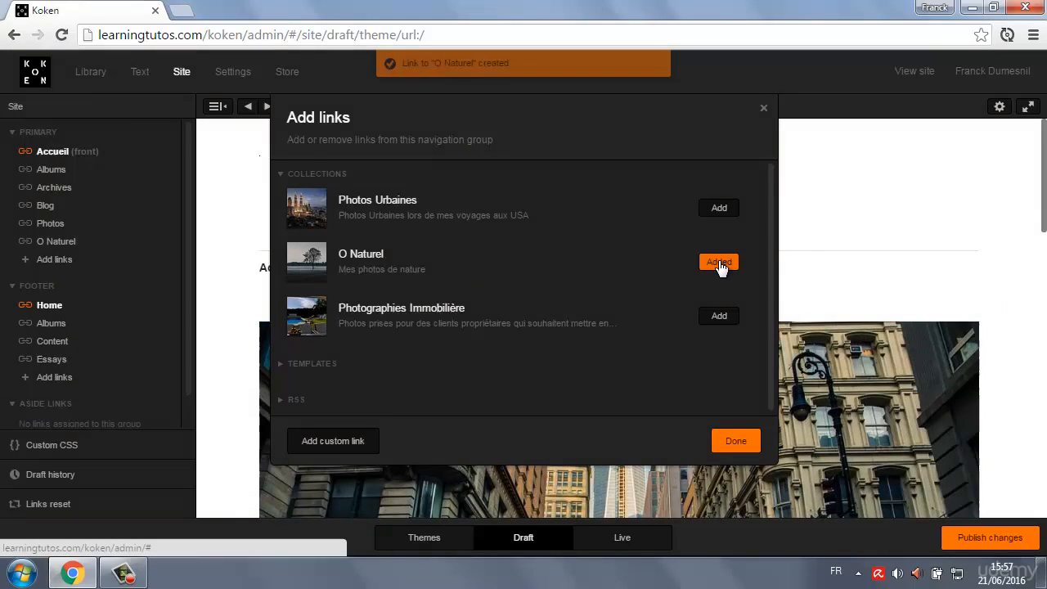
left_click(738, 443)
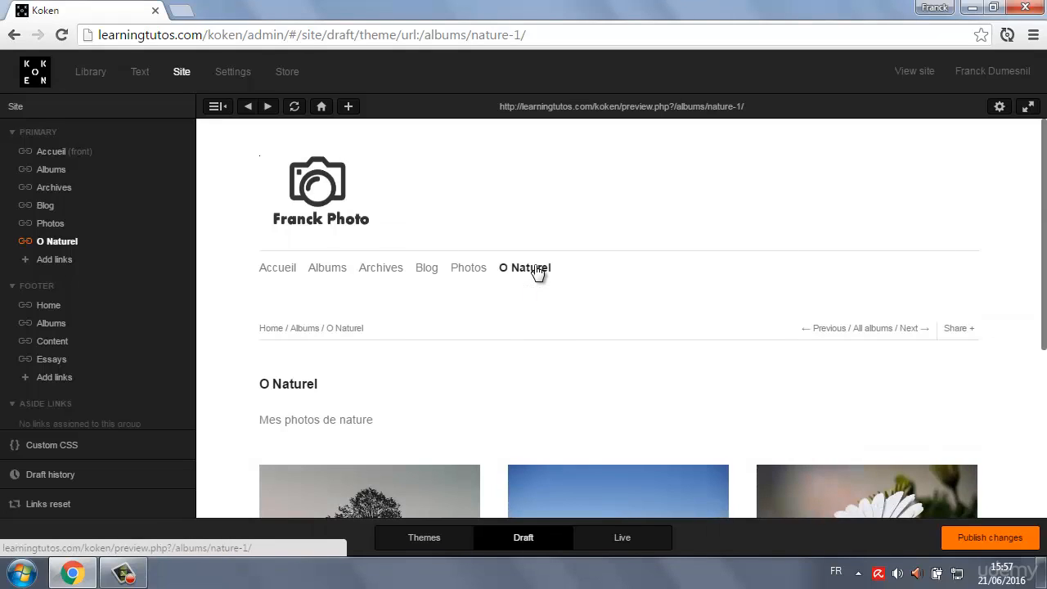
scroll(551, 300, "down", 4)
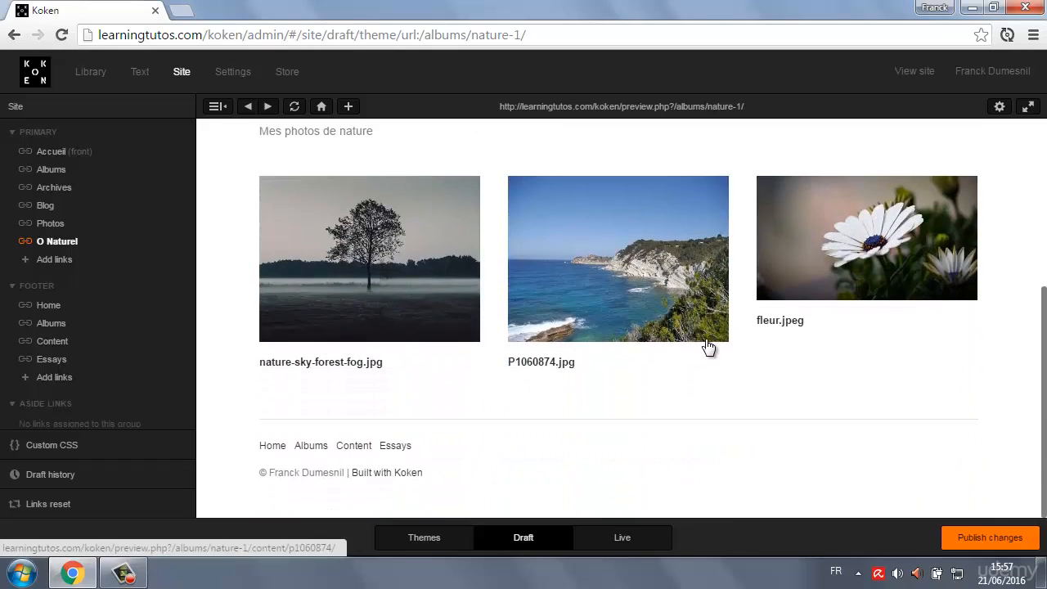
scroll(547, 303, "up", 4)
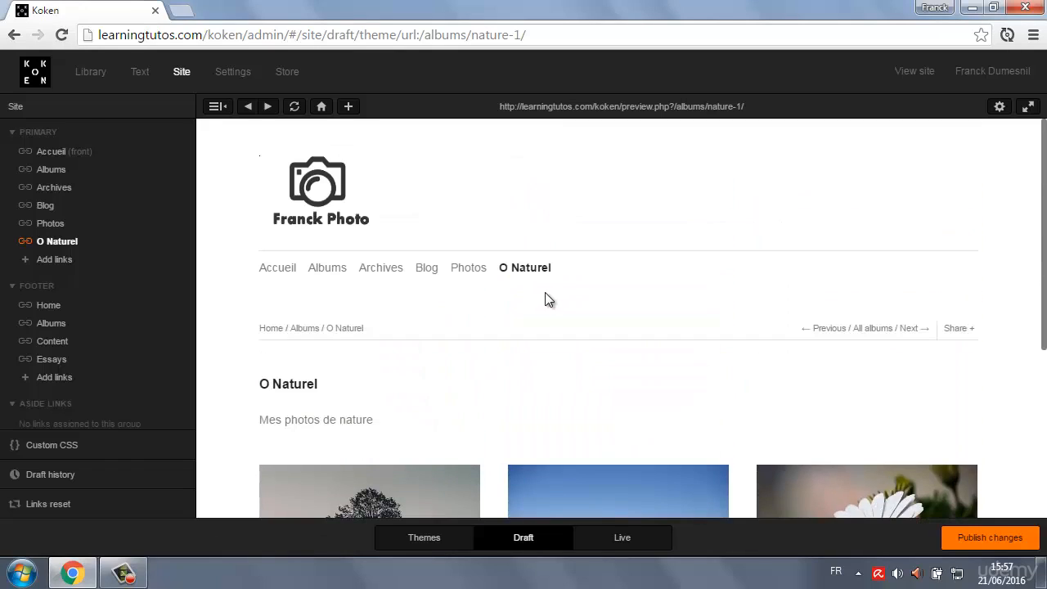
Open the Blog page in the preview to examine where the Aside Links group is displayed.
scroll(49, 413, "down", 1)
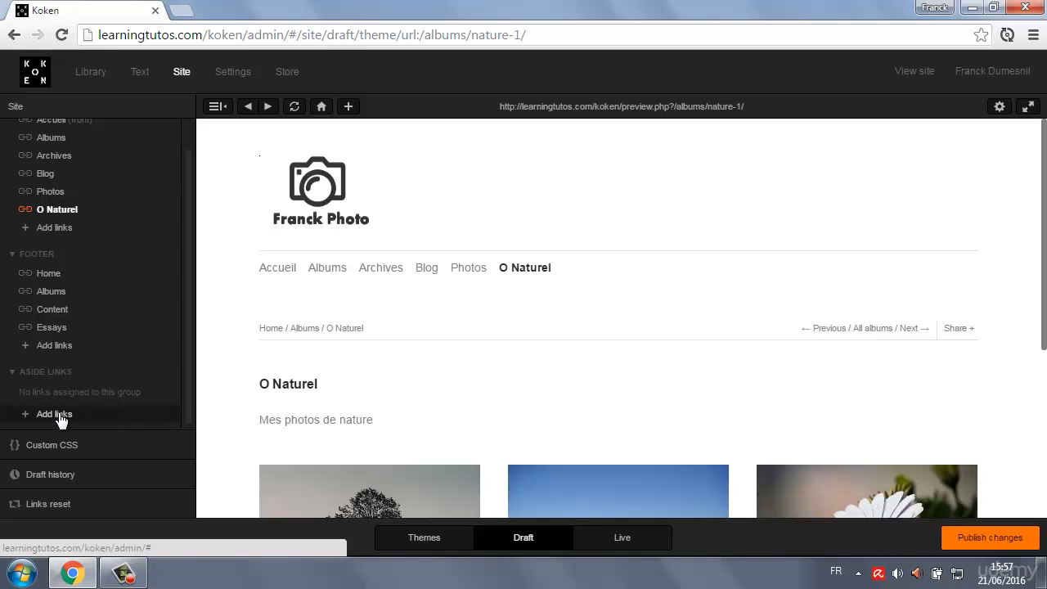
left_click(58, 415)
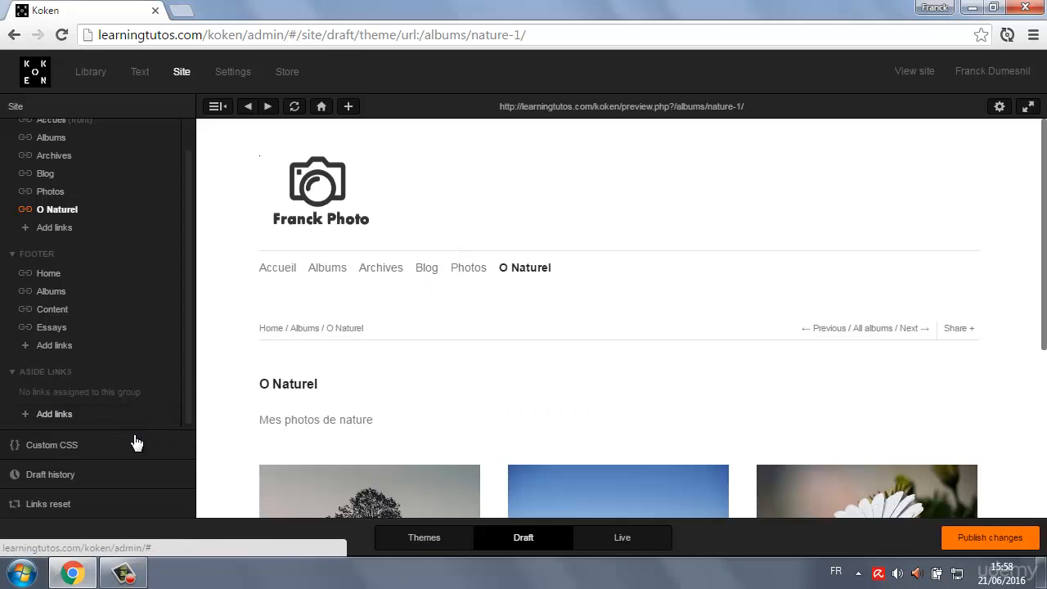
left_click(427, 268)
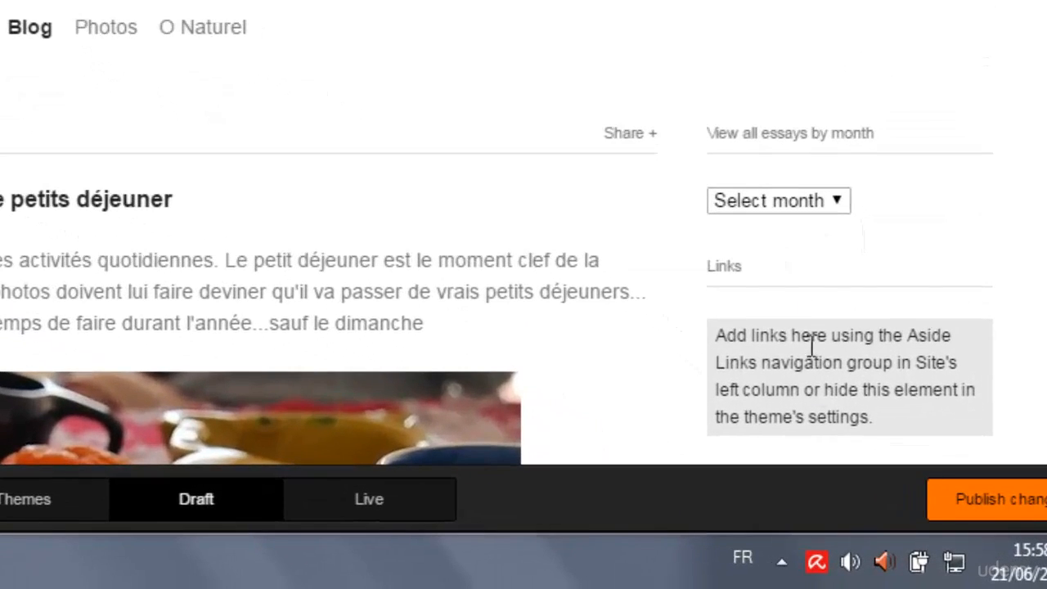
Add the Photos Urbaines collection to the Aside Links group and view its album page in the preview.
left_click(54, 414)
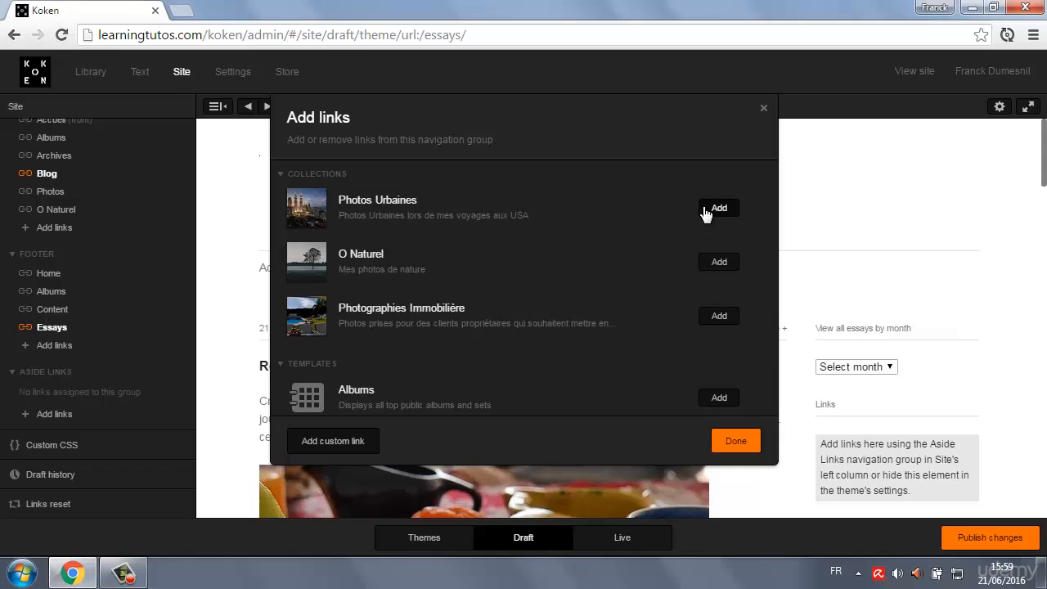
left_click(718, 209)
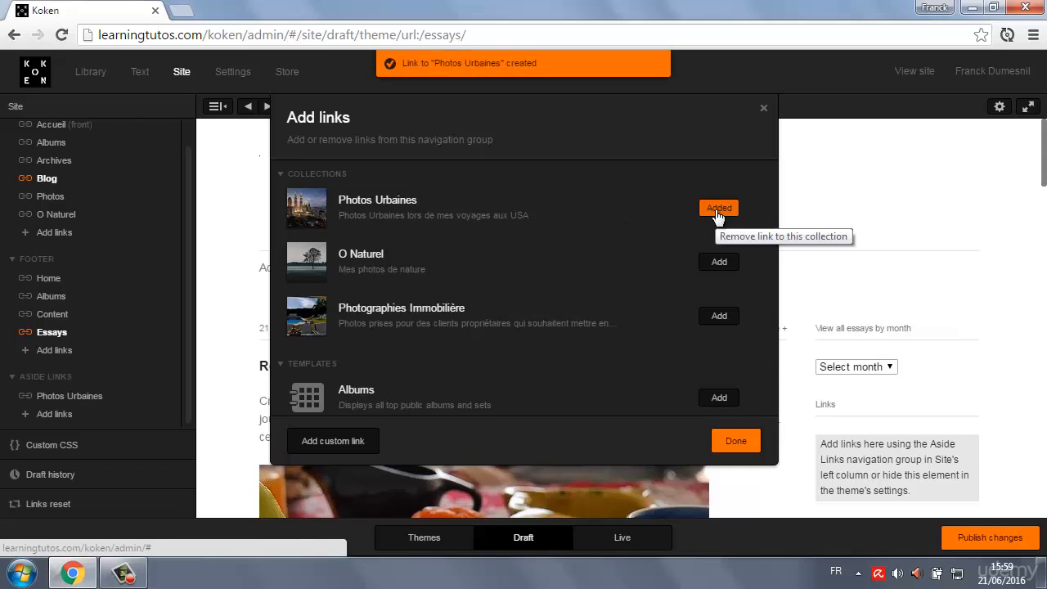
left_click(745, 447)
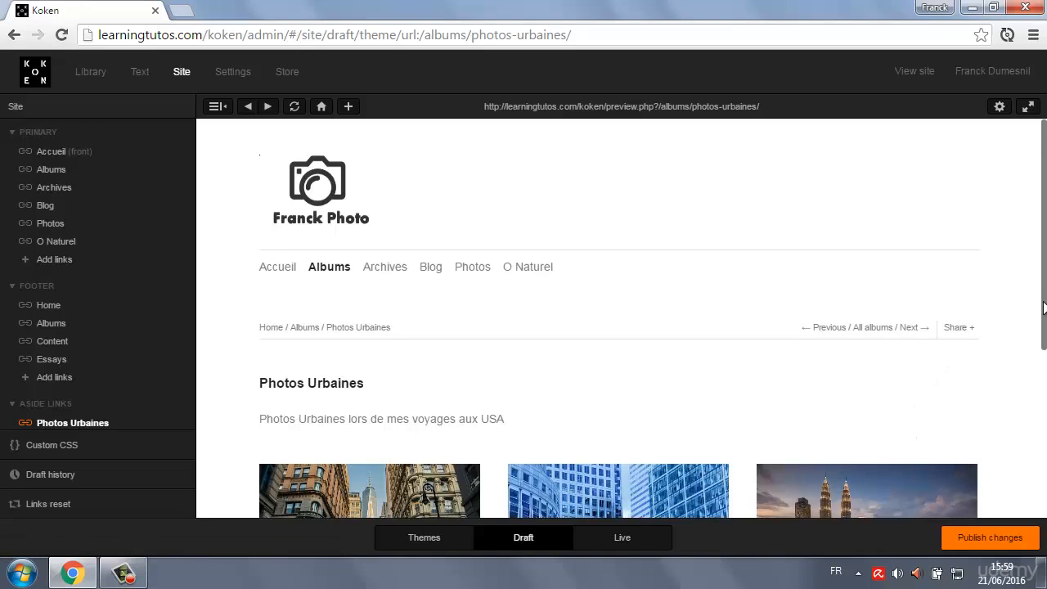
left_click_drag(1044, 292, 1044, 315)
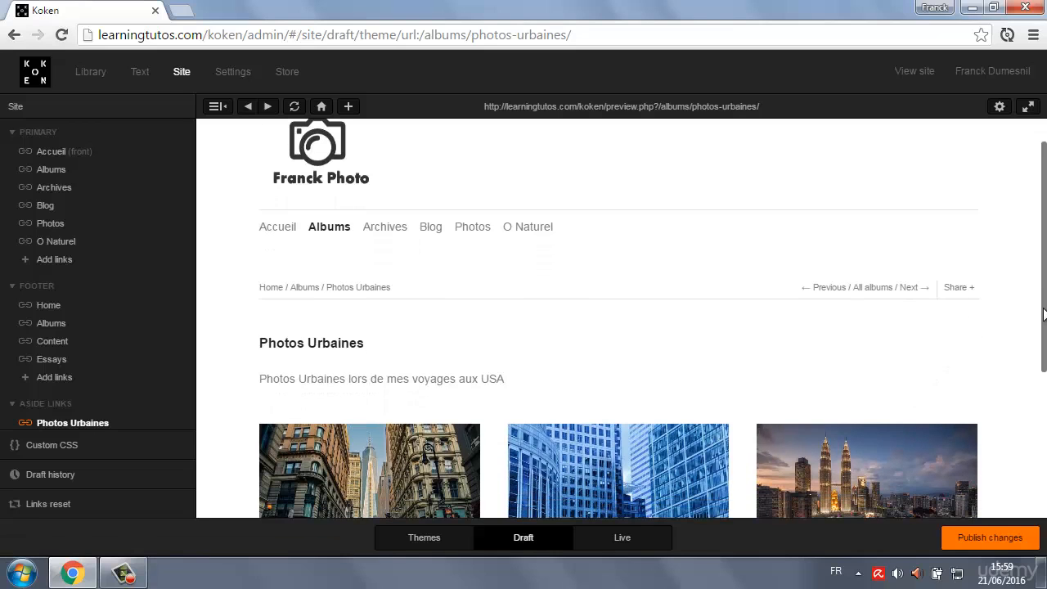
Return to the Blog page in the preview and check its Links section against the Aside Links group.
left_click(432, 228)
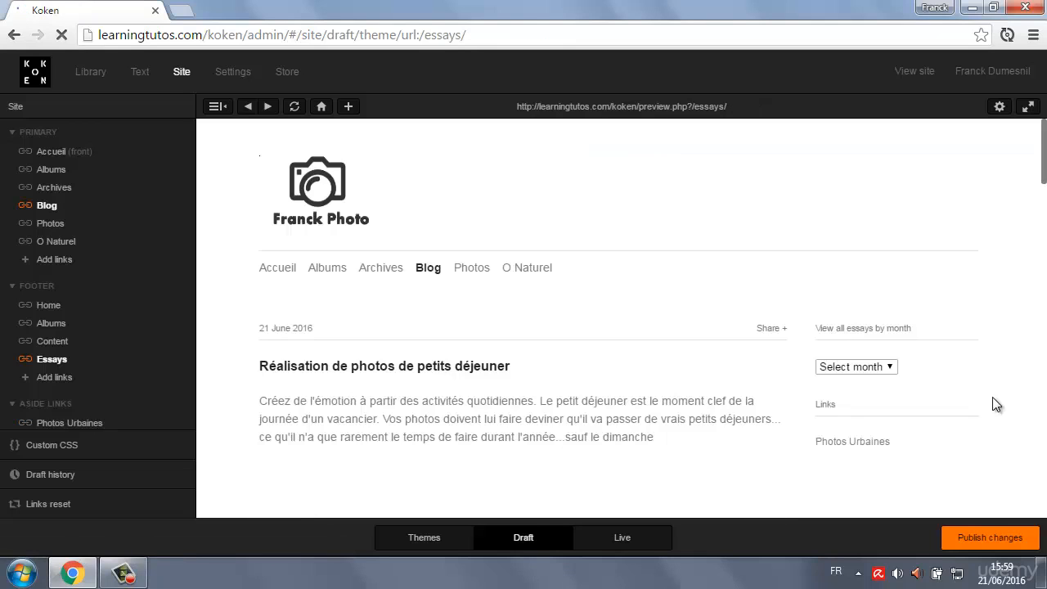
scroll(992, 407, "down", 3)
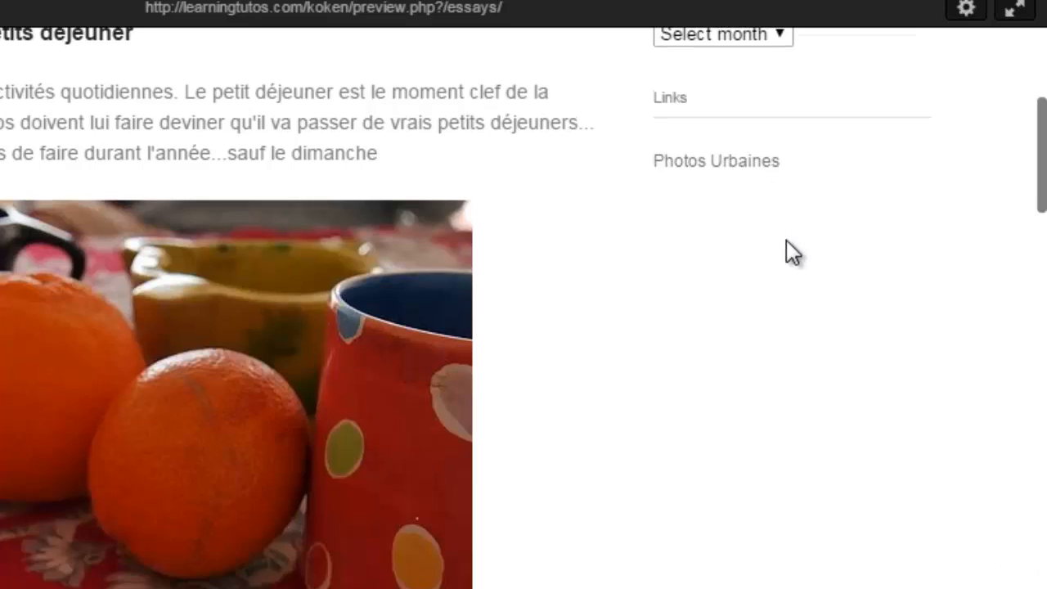
scroll(786, 239, "up", 3)
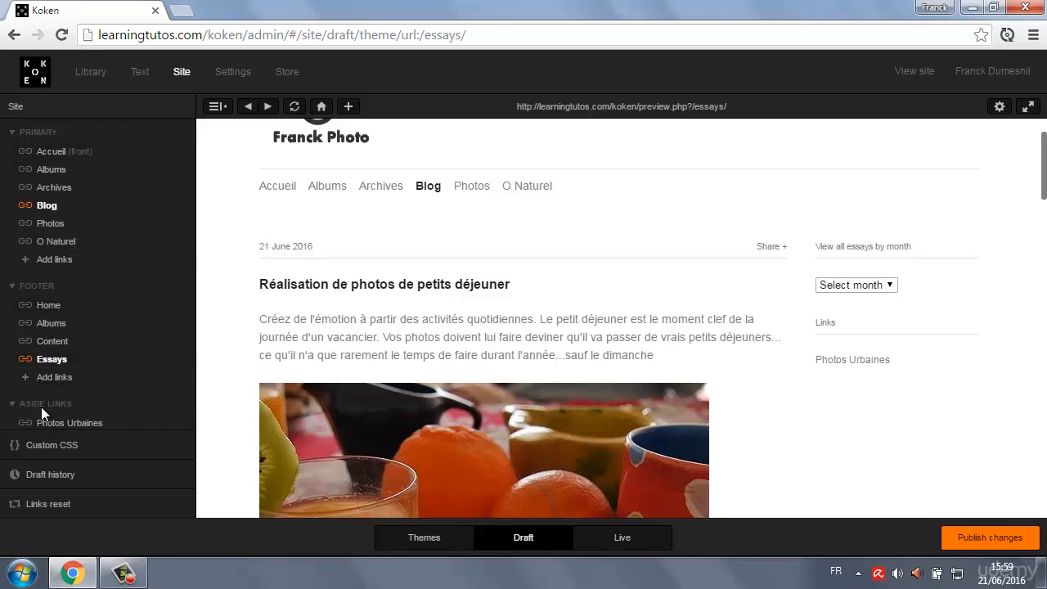
scroll(62, 405, "down", 1)
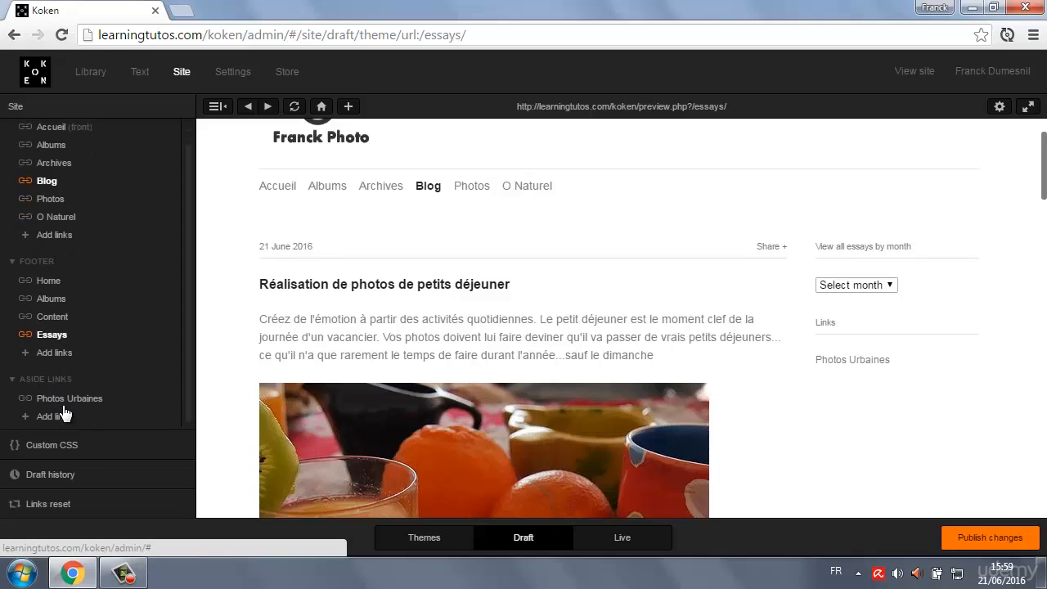